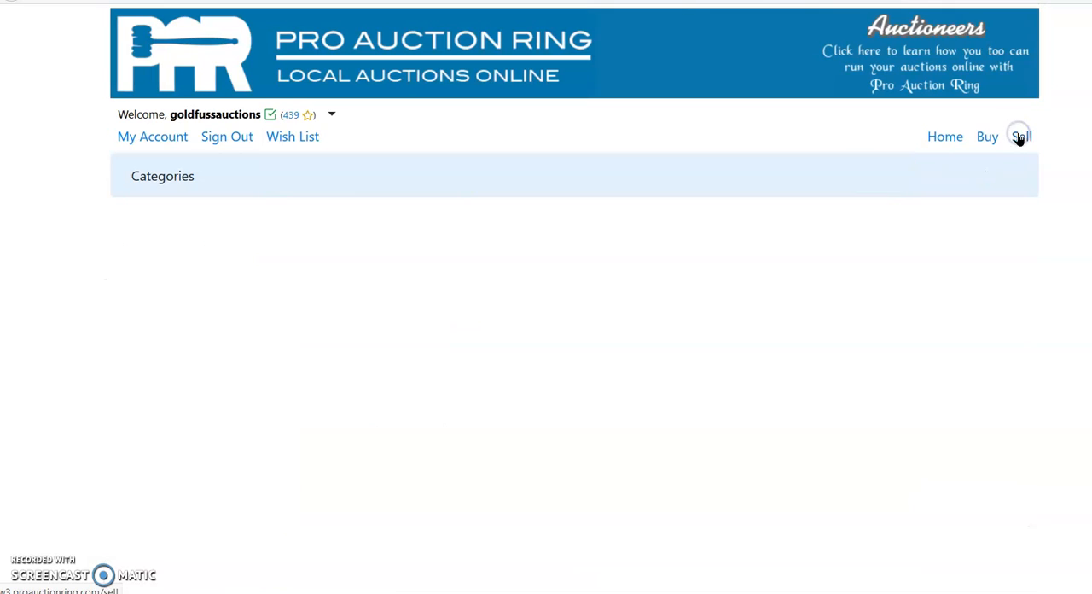
# Step: Assign the listing to the auction "auction with assigned consignor" with consigner 1
pyautogui.scroll(-1, 692, 302)
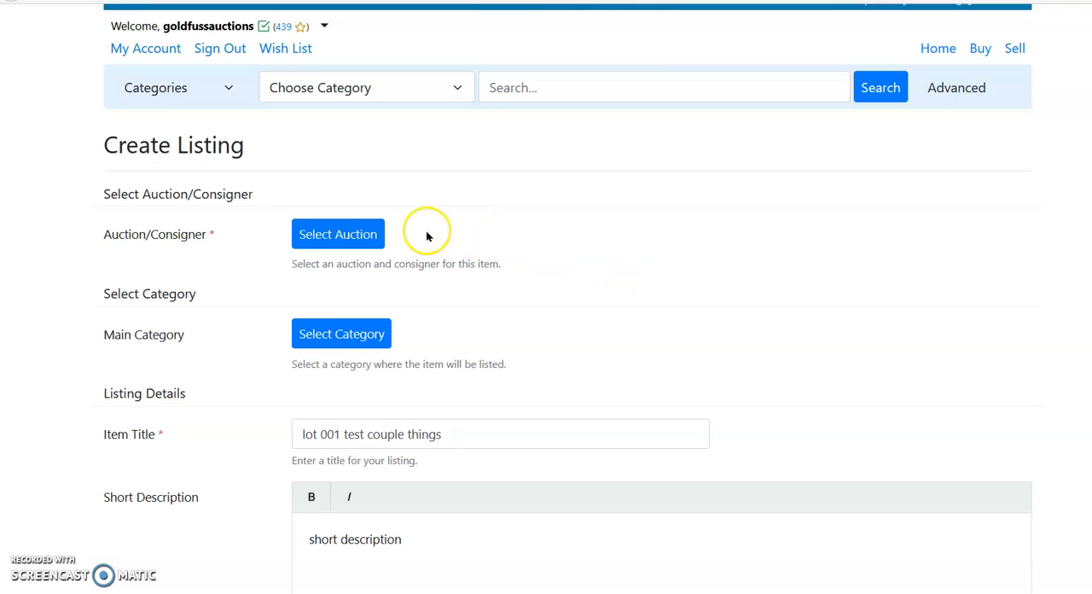
pyautogui.click(359, 234)
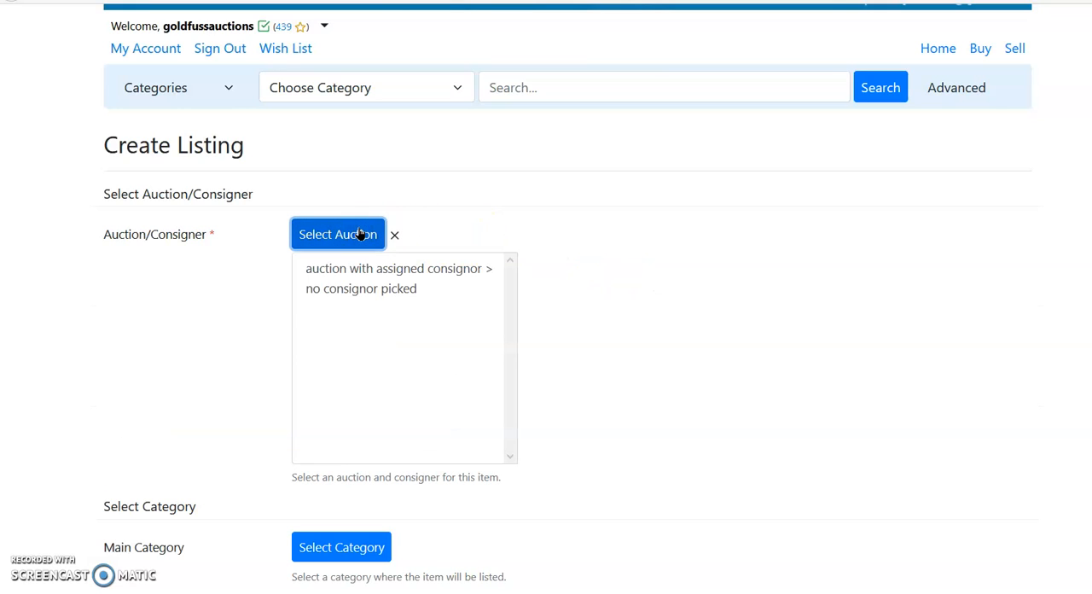
pyautogui.click(452, 269)
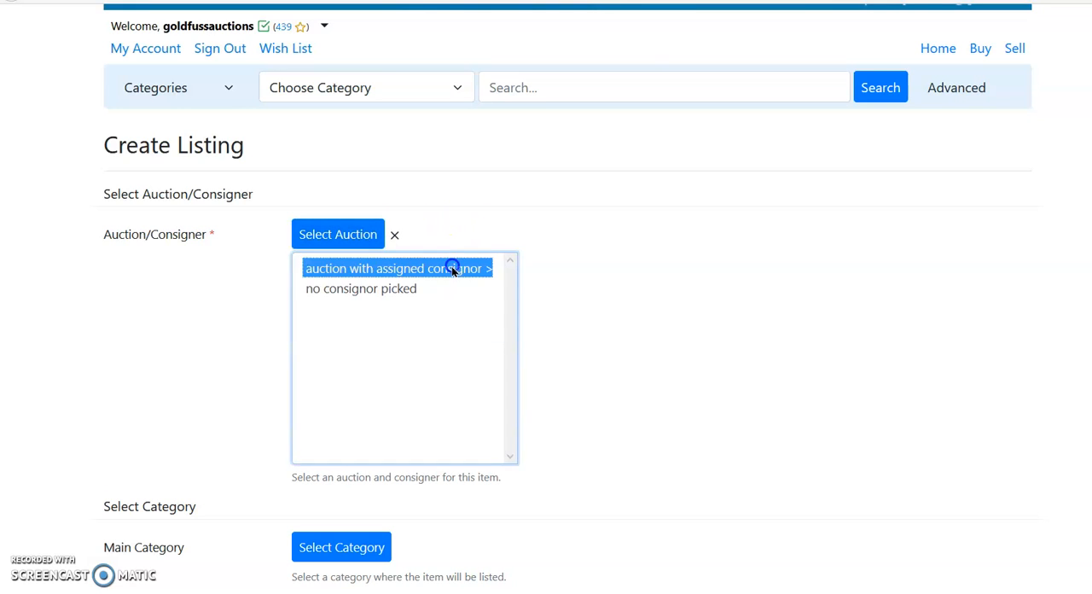
pyautogui.click(549, 268)
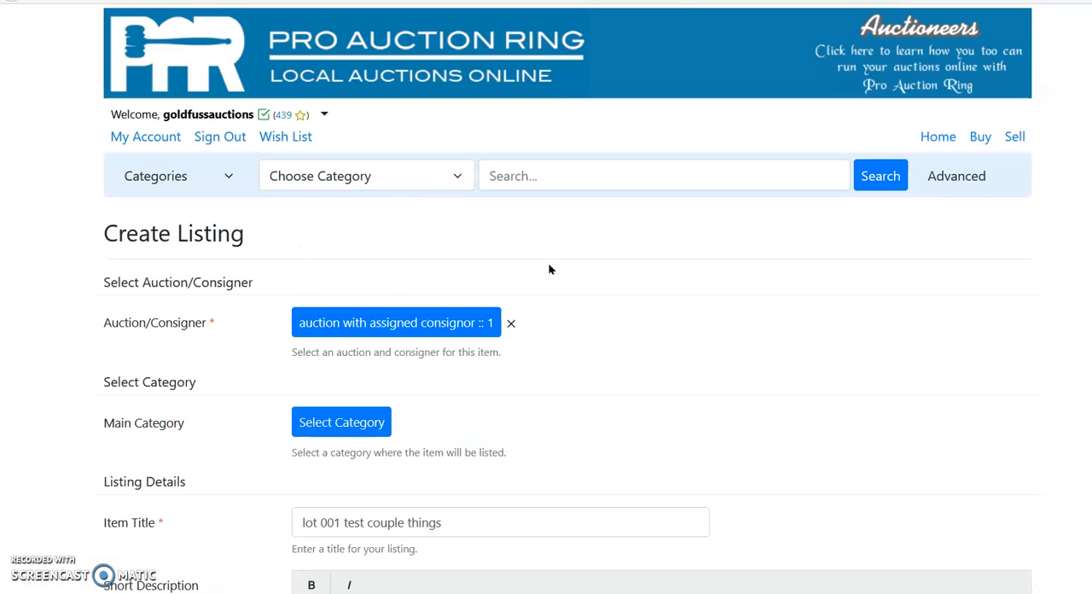
# Step: Set the listing's main category to Antiques & Art, subcategory Clocks
pyautogui.click(359, 420)
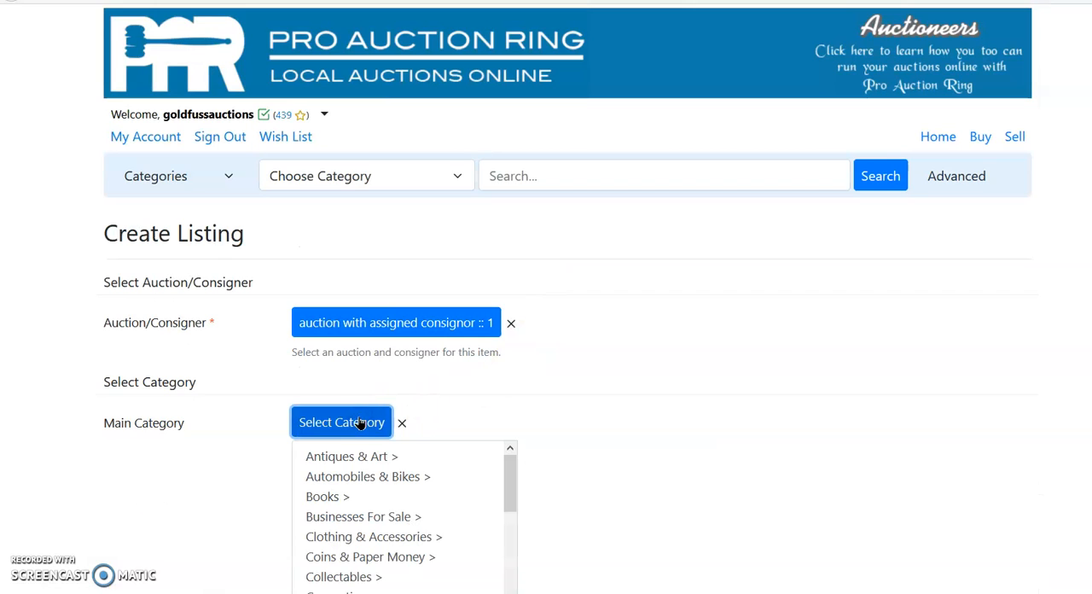
pyautogui.scroll(-2, 611, 386)
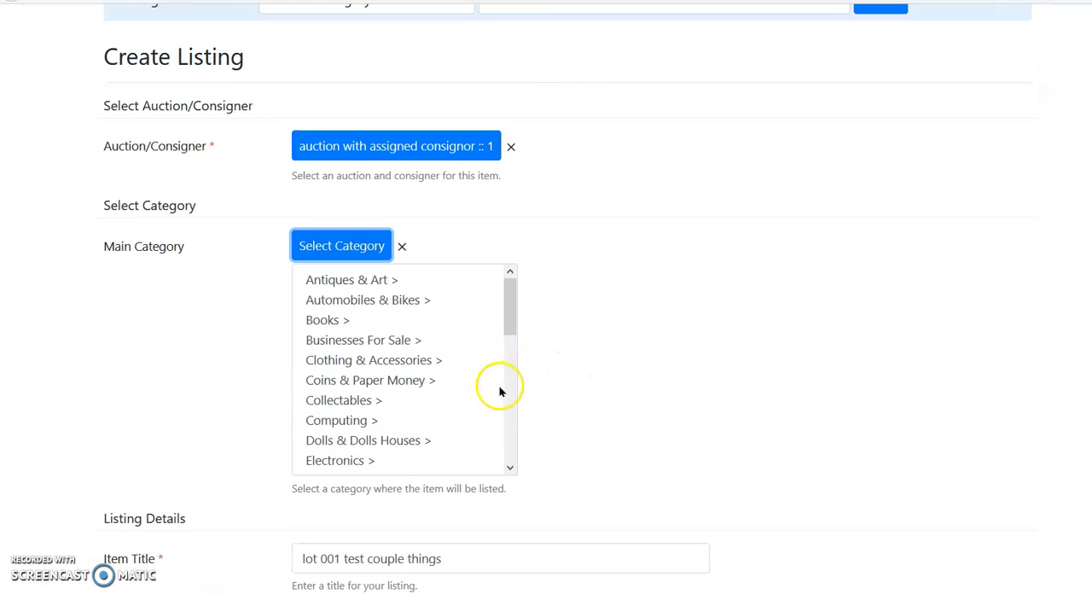
pyautogui.click(357, 281)
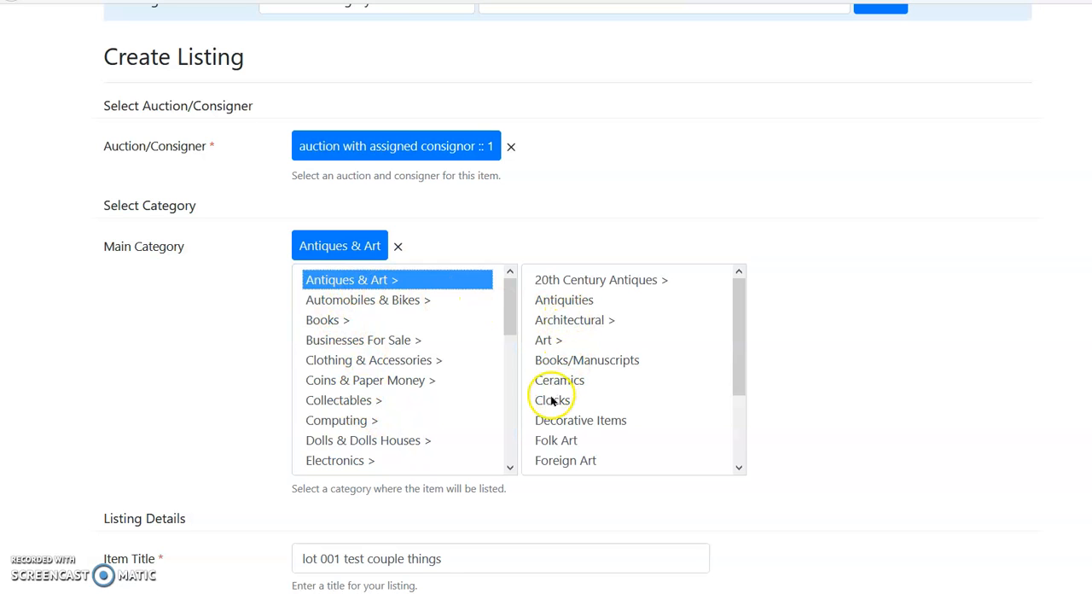
pyautogui.click(553, 400)
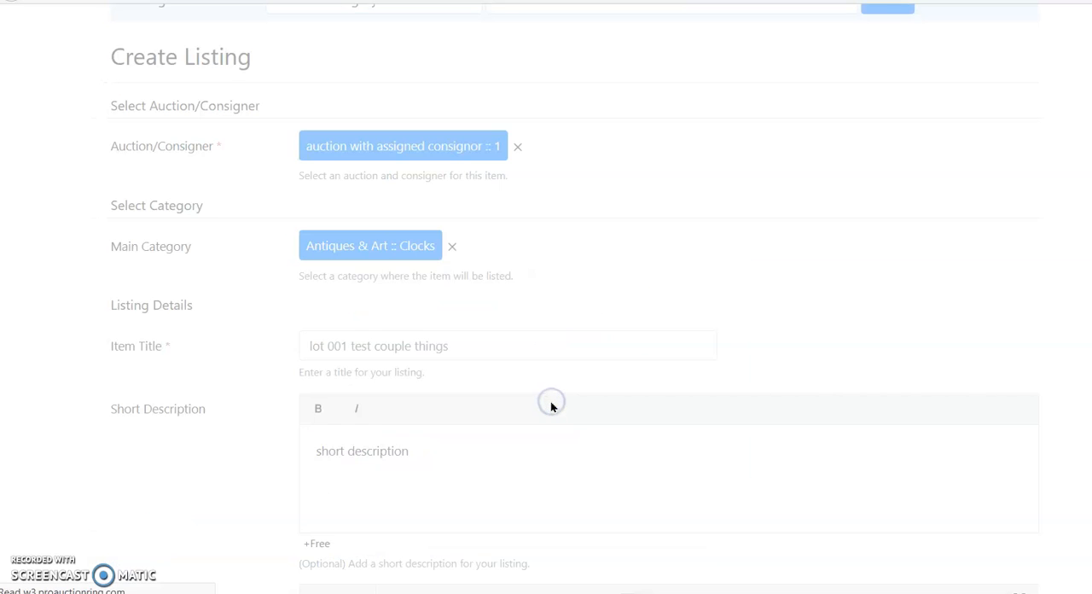
# Step: Change the item title to "lot 0022"
pyautogui.scroll(-4, 680, 293)
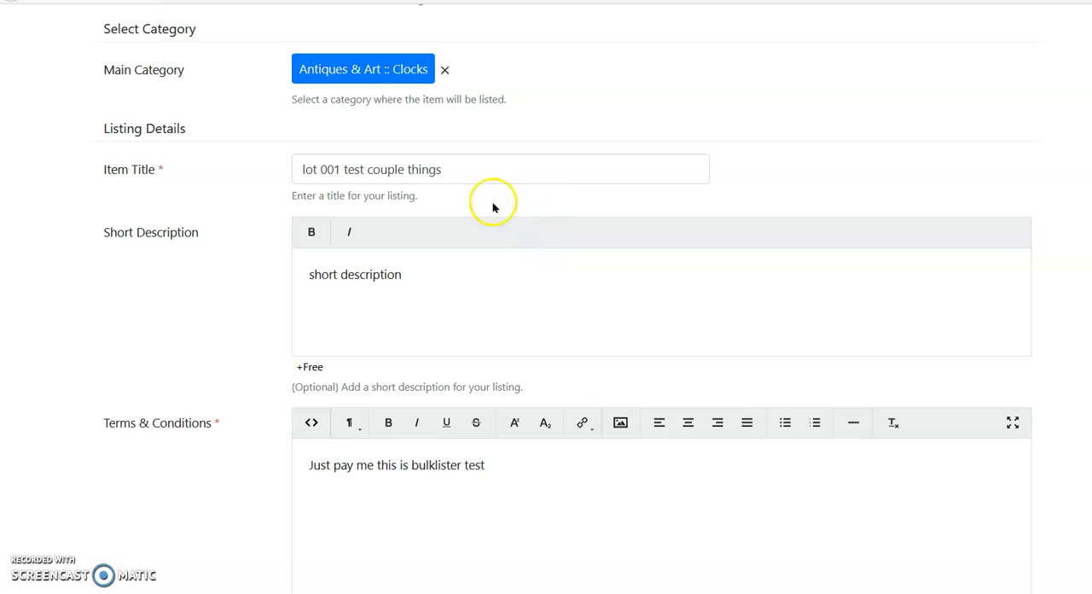
pyautogui.click(444, 173)
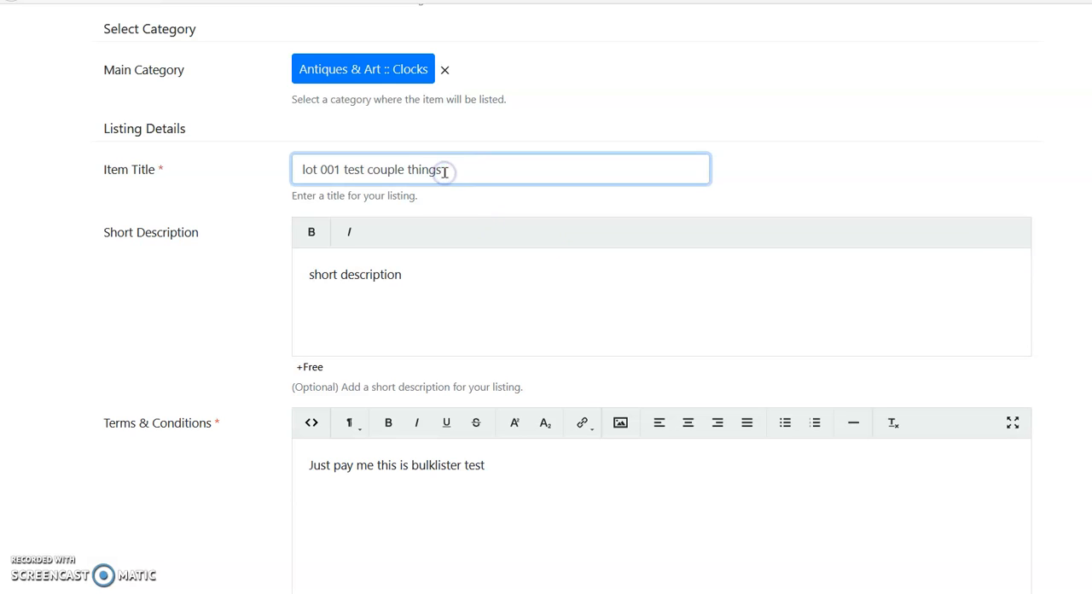
pyautogui.press('BackSpace')
pyautogui.press('BackSpace')
pyautogui.press('BackSpace')
pyautogui.press('BackSpace')
pyautogui.press('BackSpace')
pyautogui.press('BackSpace')
pyautogui.press('BackSpace')
pyautogui.press('BackSpace')
pyautogui.press('BackSpace')
pyautogui.press('BackSpace')
pyautogui.press('BackSpace')
pyautogui.press('BackSpace')
pyautogui.press('BackSpace')
pyautogui.press('BackSpace')
pyautogui.press('BackSpace')
pyautogui.press('BackSpace')
pyautogui.press('BackSpace')
pyautogui.press('BackSpace')
pyautogui.press('BackSpace')
pyautogui.press('BackSpace')
pyautogui.write('22')
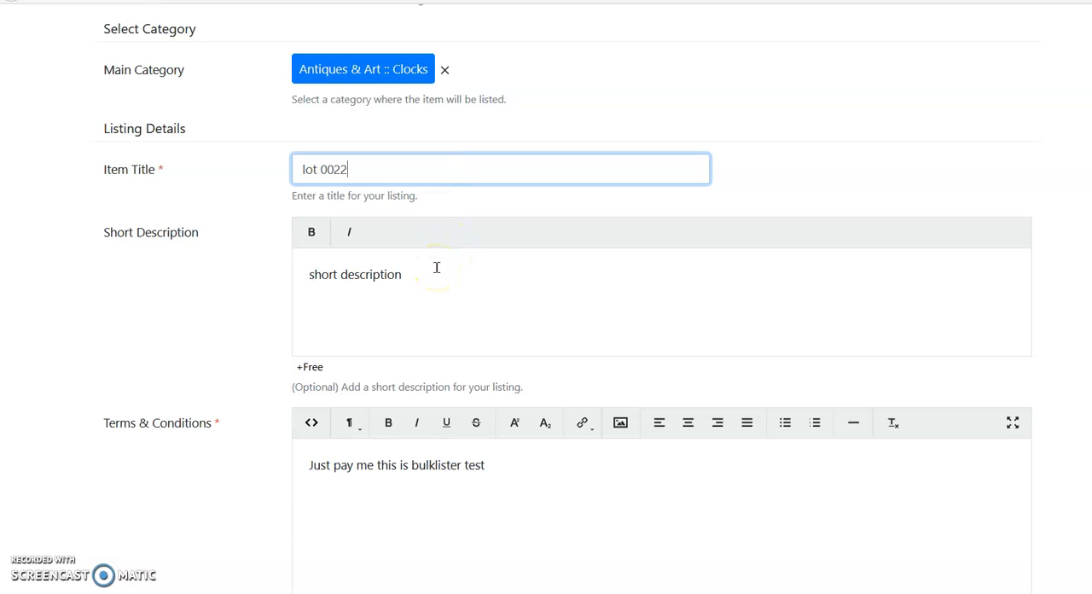
# Step: Replace the Terms & Conditions text with "please read it all"
pyautogui.scroll(-3, 436, 267)
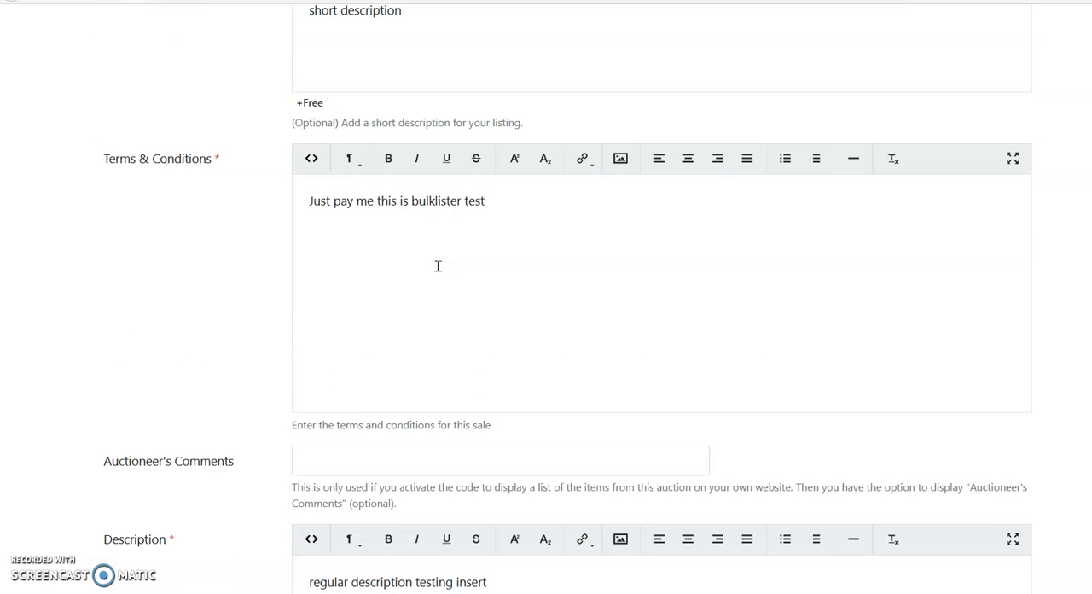
pyautogui.moveTo(485, 200); pyautogui.dragTo(309, 203)
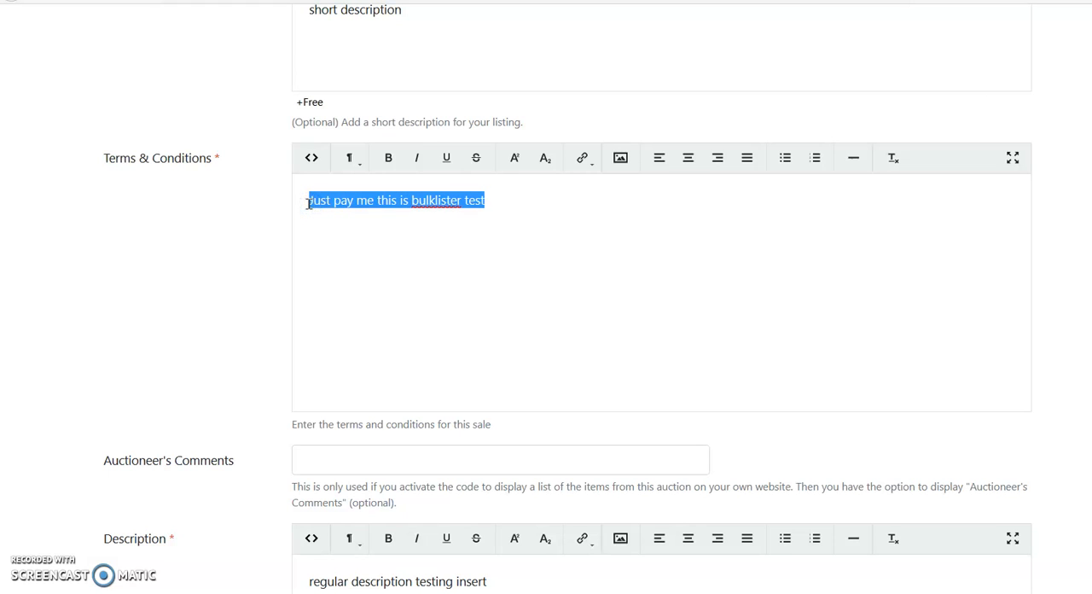
pyautogui.write('ple')
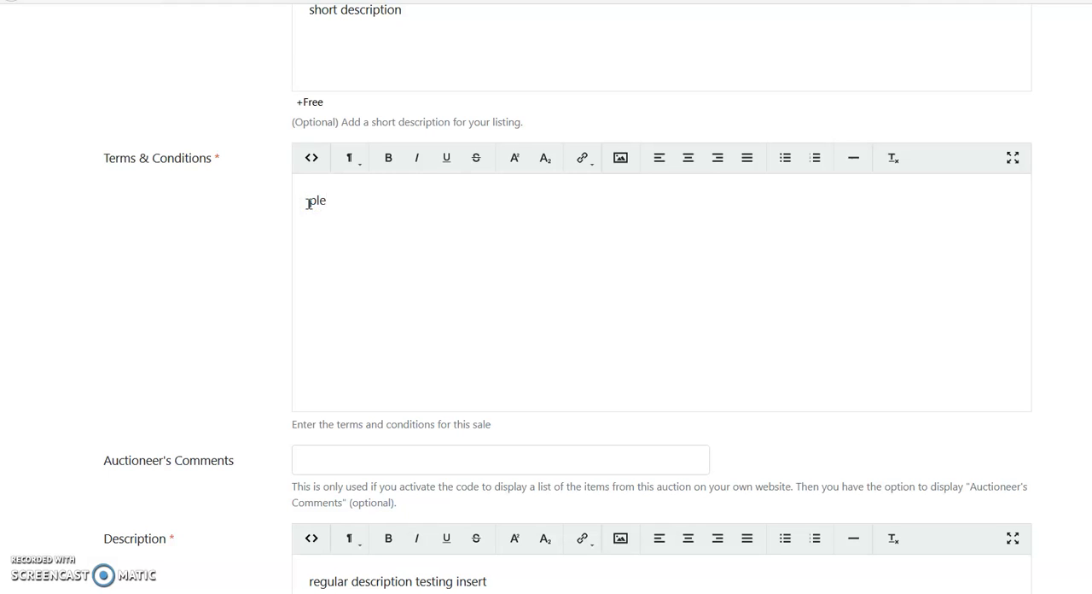
pyautogui.write('ase read it all')
pyautogui.click(239, 243)
# Step: Replace the first line of the item description with "pickup is tomorrow", keeping the placeholder line and the closing line
pyautogui.scroll(-4, 239, 243)
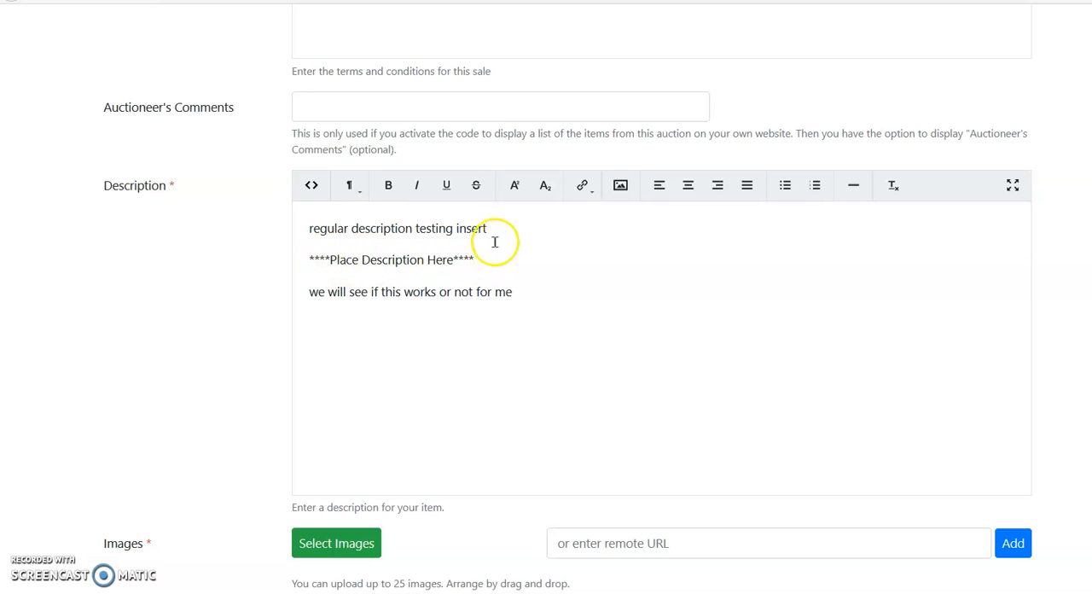
pyautogui.moveTo(491, 228); pyautogui.dragTo(303, 226)
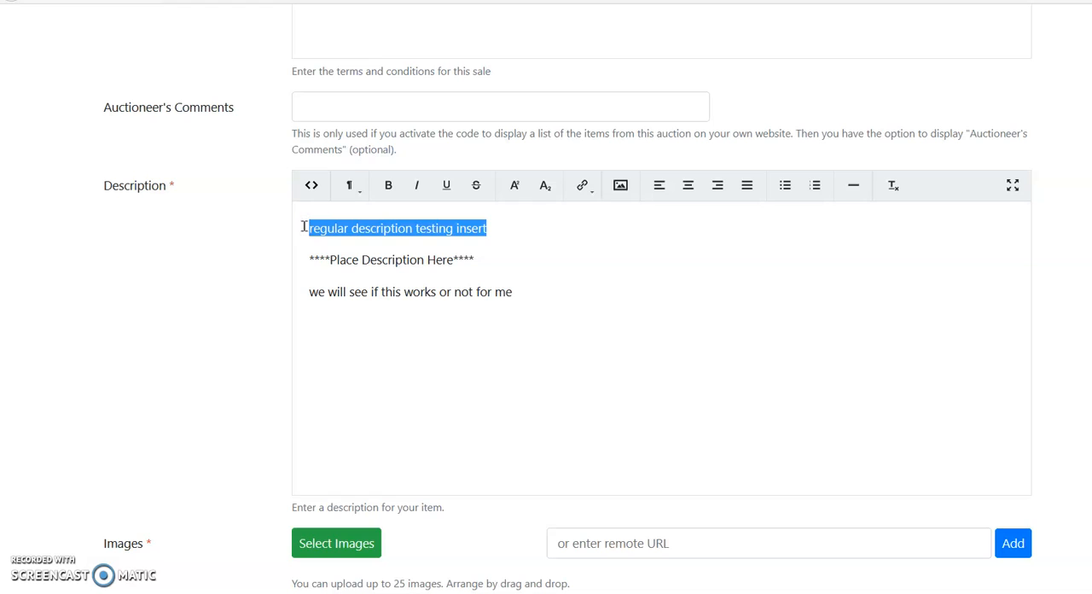
pyautogui.write('pick')
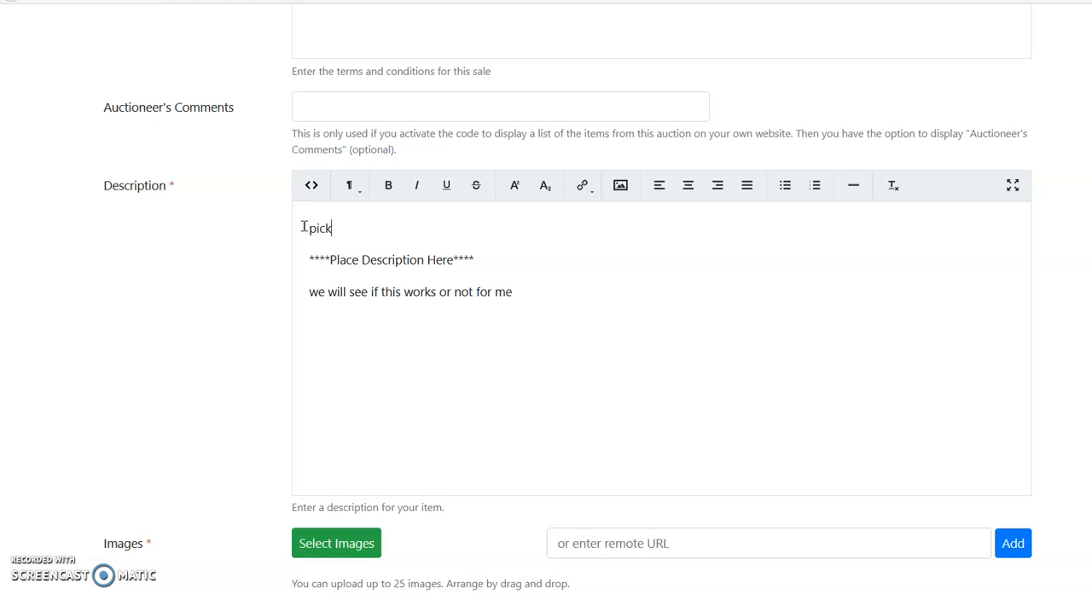
pyautogui.write('up is tomorrow')
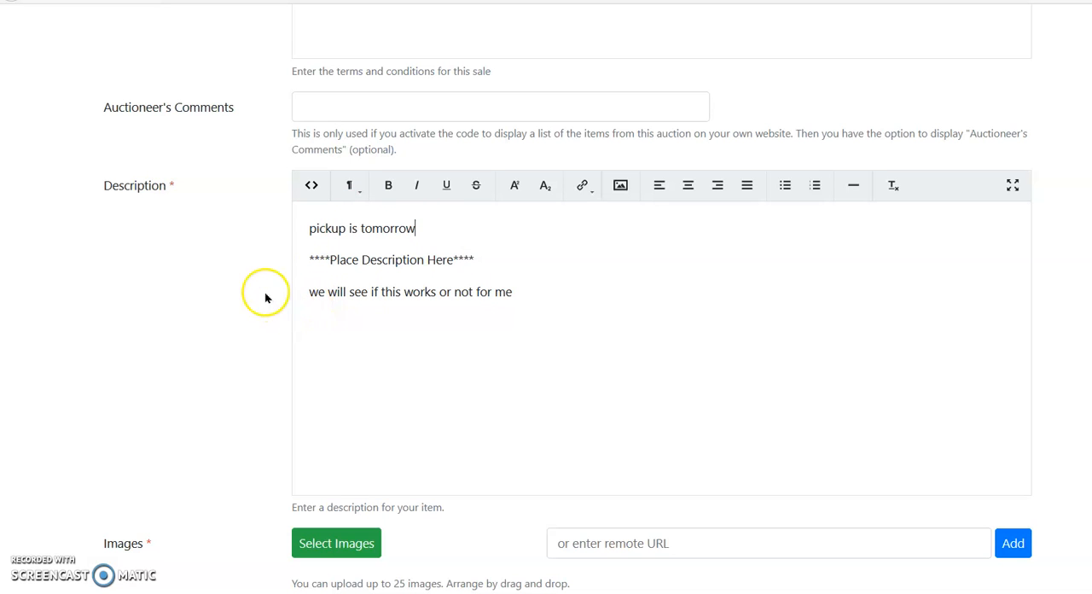
# Step: Upload the image lot001a.jpg to the listing
pyautogui.scroll(-3, 255, 290)
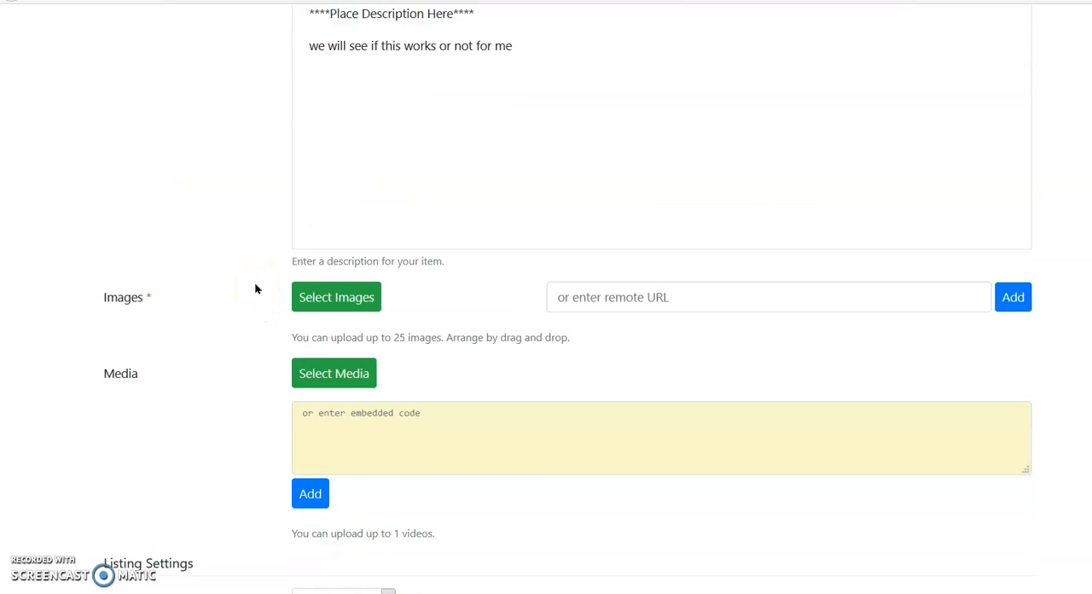
pyautogui.click(325, 285)
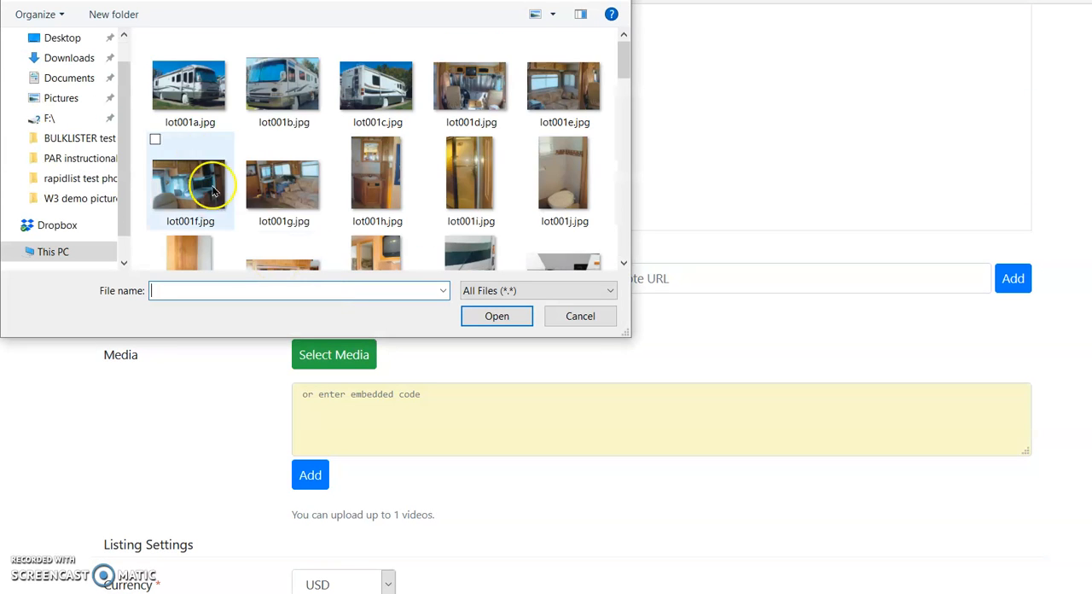
pyautogui.click(204, 95)
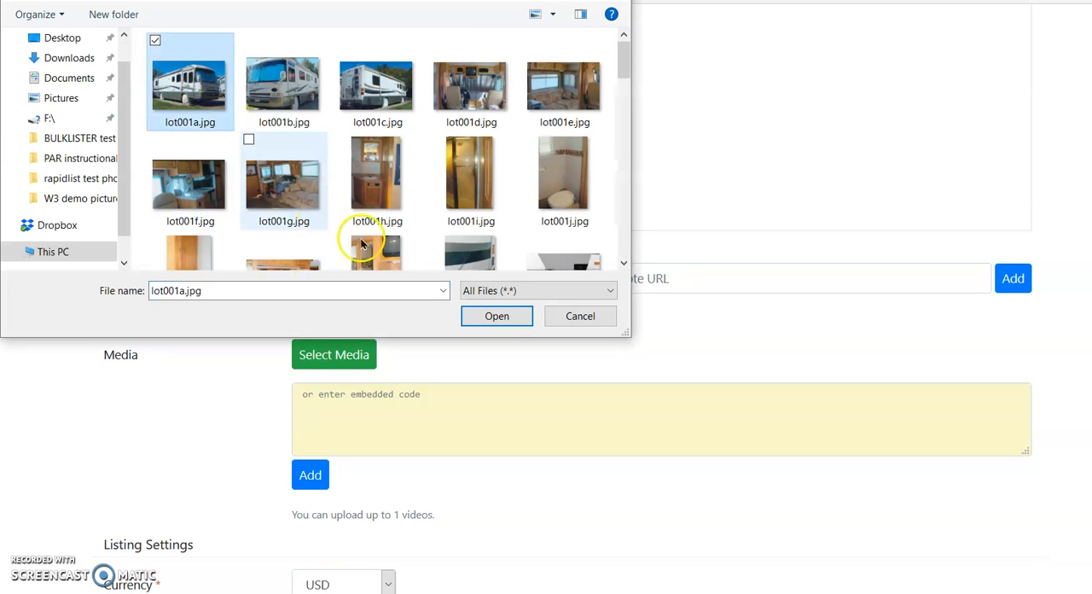
pyautogui.click(500, 318)
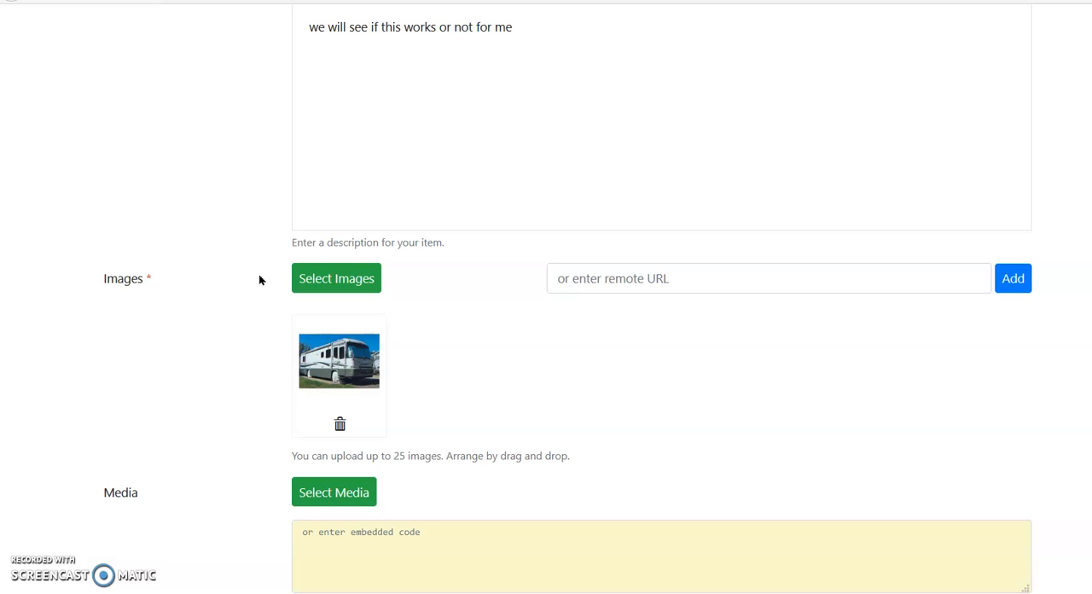
# Step: Set the item's start price to 2 USD in the listing settings
pyautogui.scroll(-3, 260, 280)
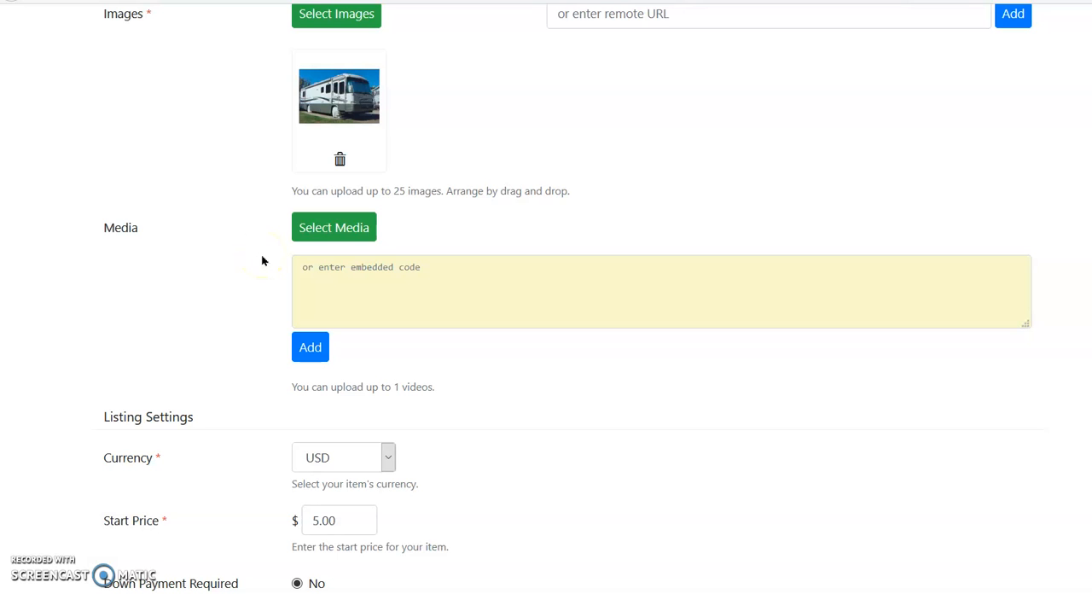
pyautogui.scroll(-3, 262, 261)
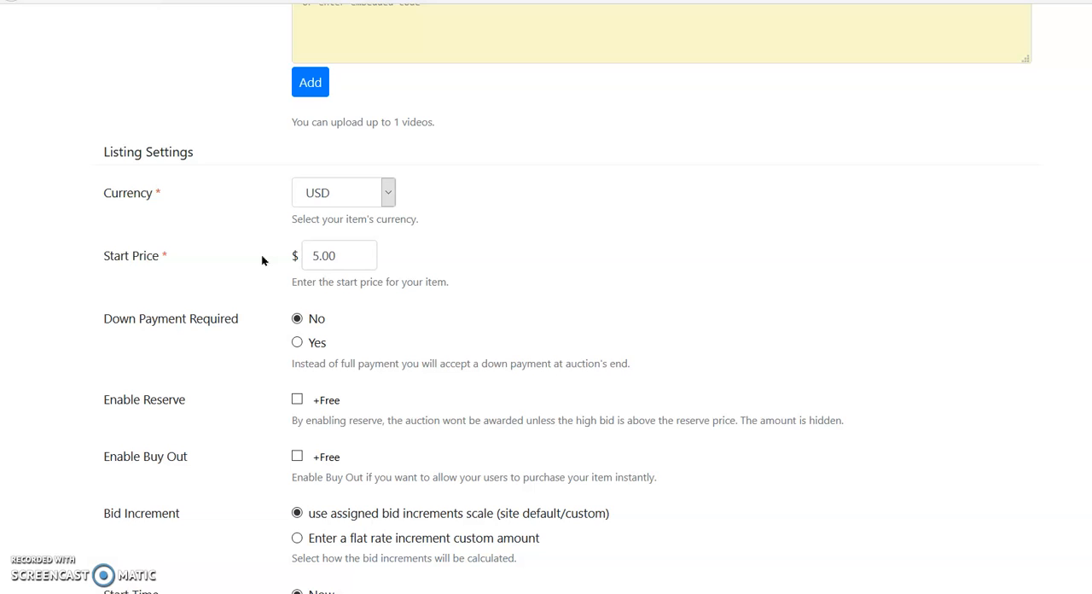
pyautogui.scroll(-1, 261, 254)
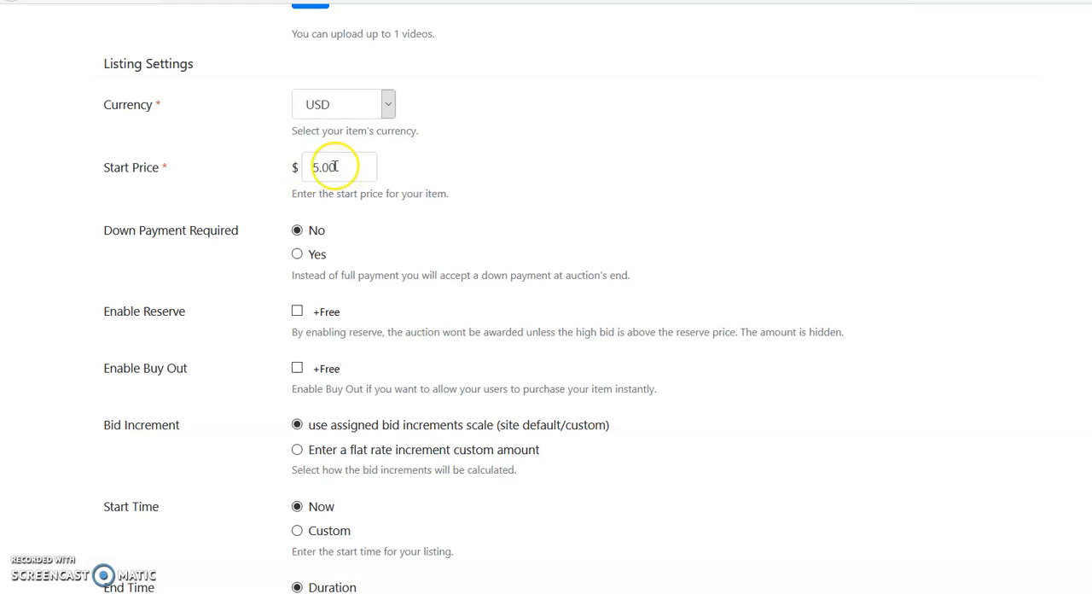
pyautogui.click(349, 169)
pyautogui.moveTo(349, 168); pyautogui.dragTo(304, 169)
pyautogui.write('2')
pyautogui.click(250, 186)
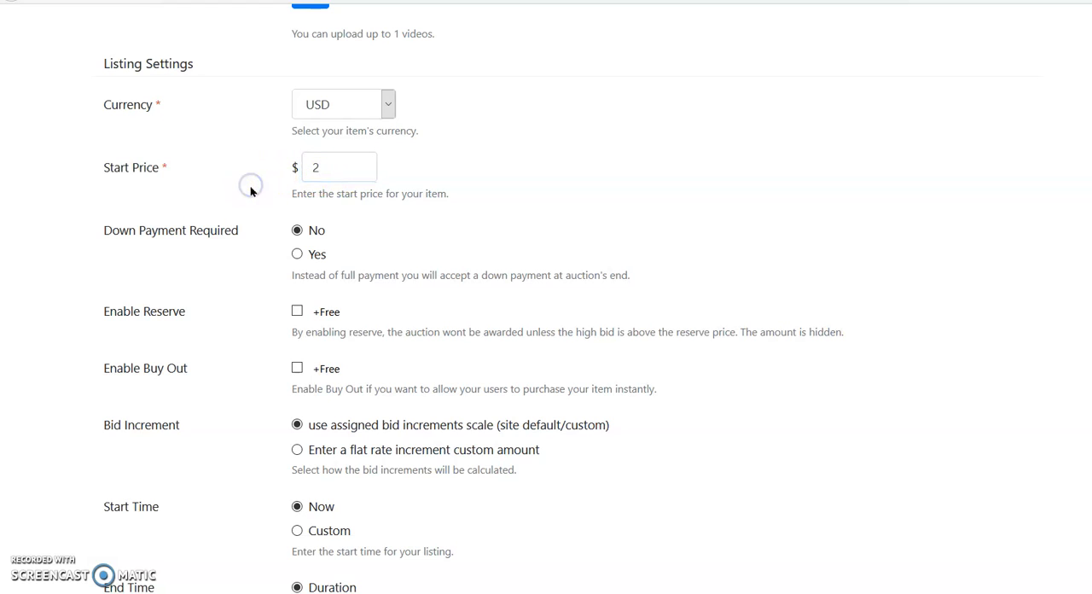
# Step: Try requiring a percentage down payment, and revert the down payment requirement to No
pyautogui.scroll(-2, 242, 193)
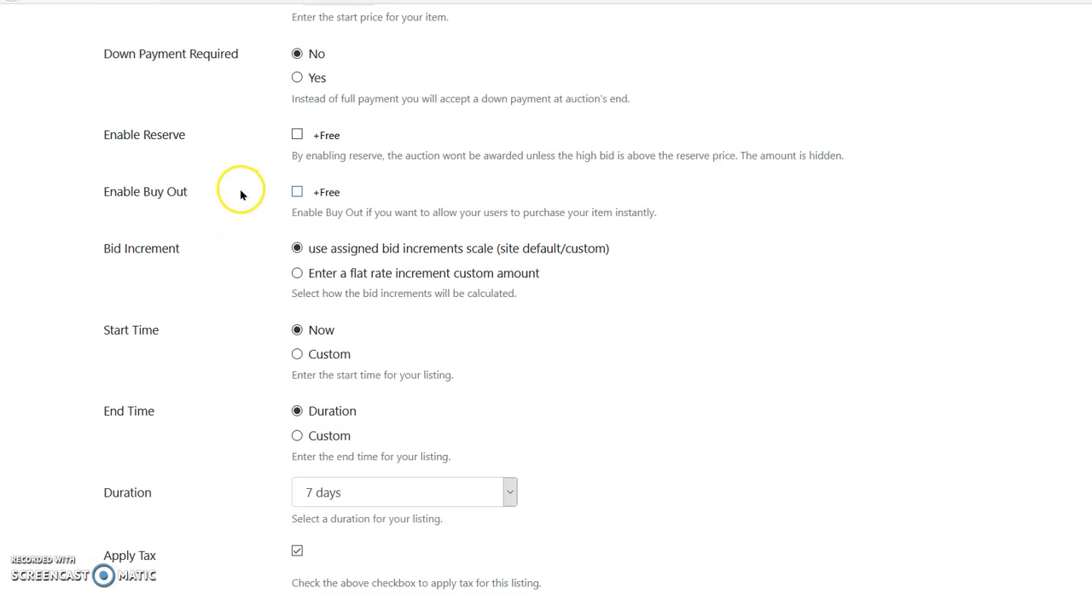
pyautogui.click(296, 79)
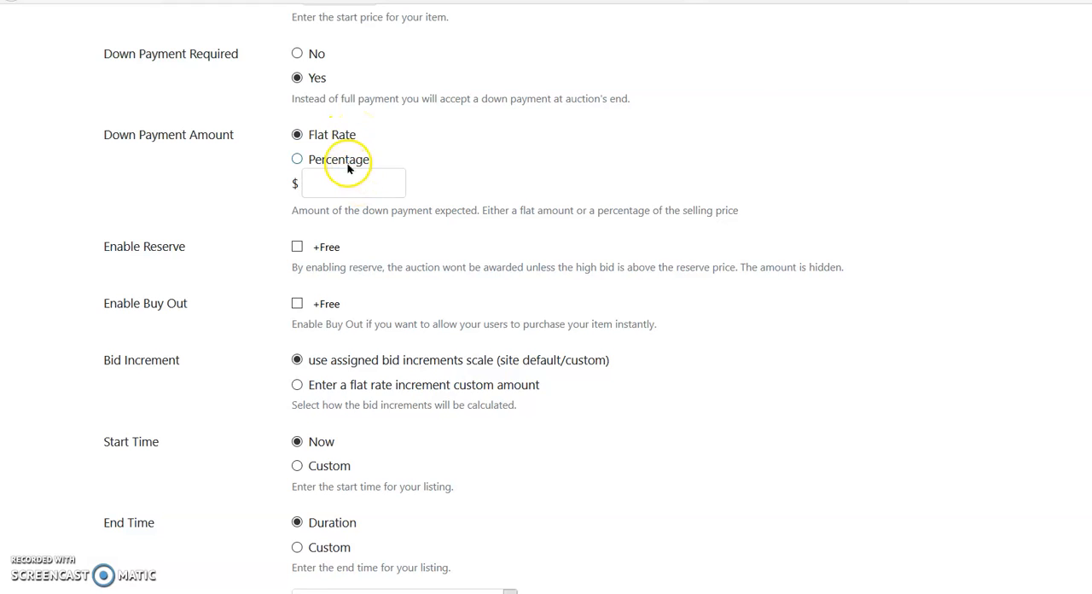
pyautogui.click(295, 159)
pyautogui.click(299, 161)
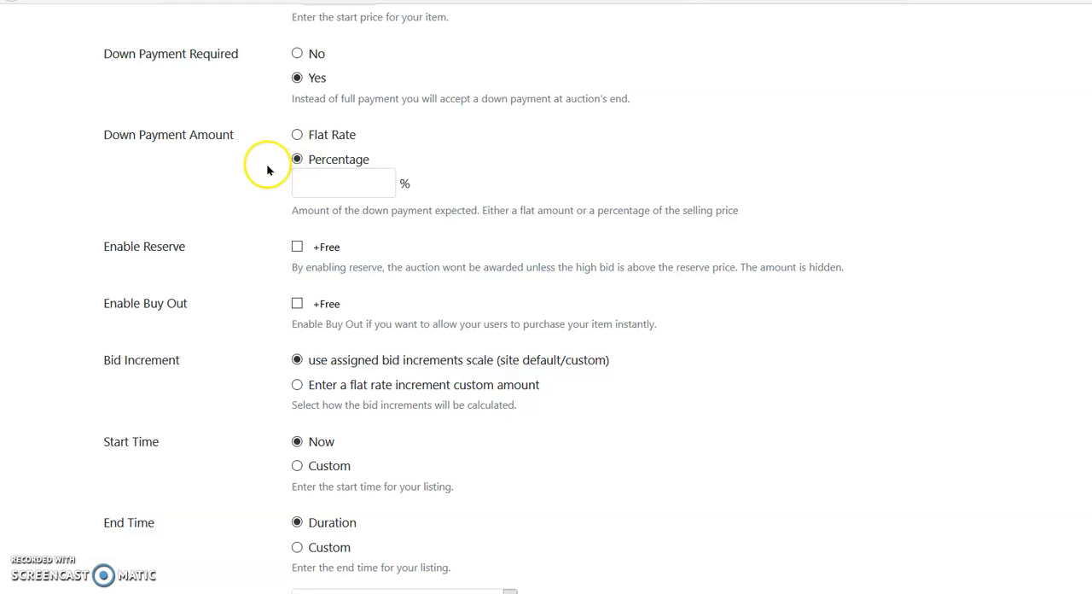
pyautogui.click(296, 49)
pyautogui.click(297, 53)
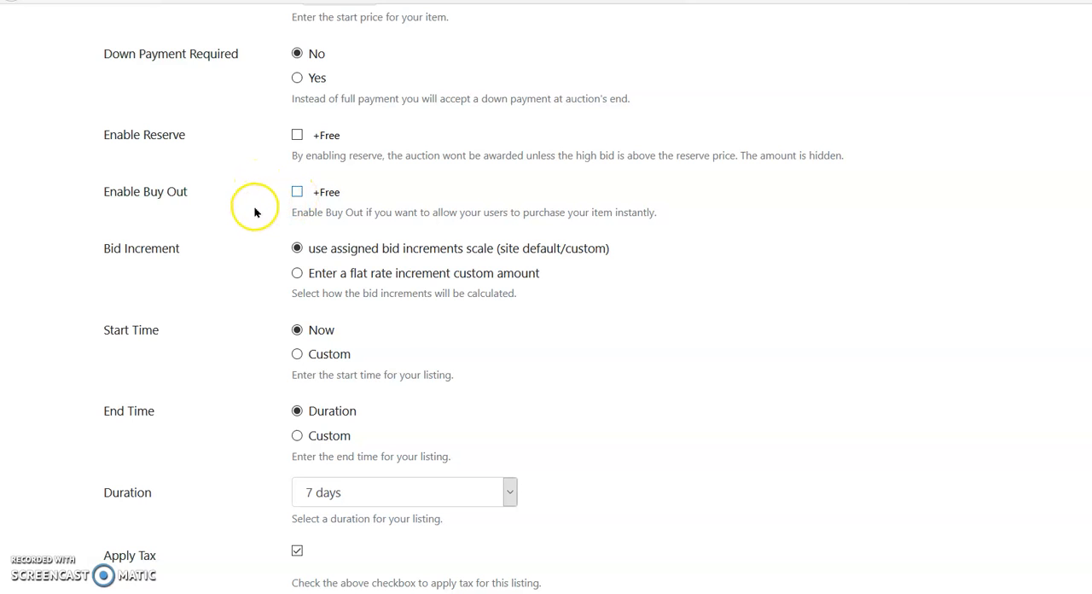
# Step: Try the flat rate custom bid increment, and return to the assigned bid increments scale
pyautogui.scroll(-2, 255, 212)
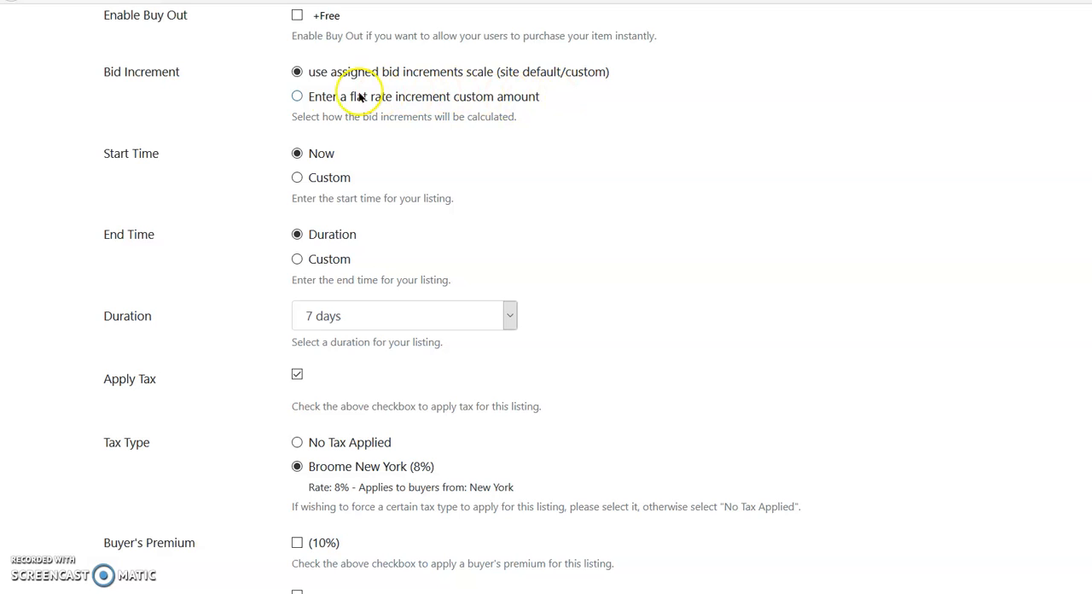
pyautogui.click(297, 97)
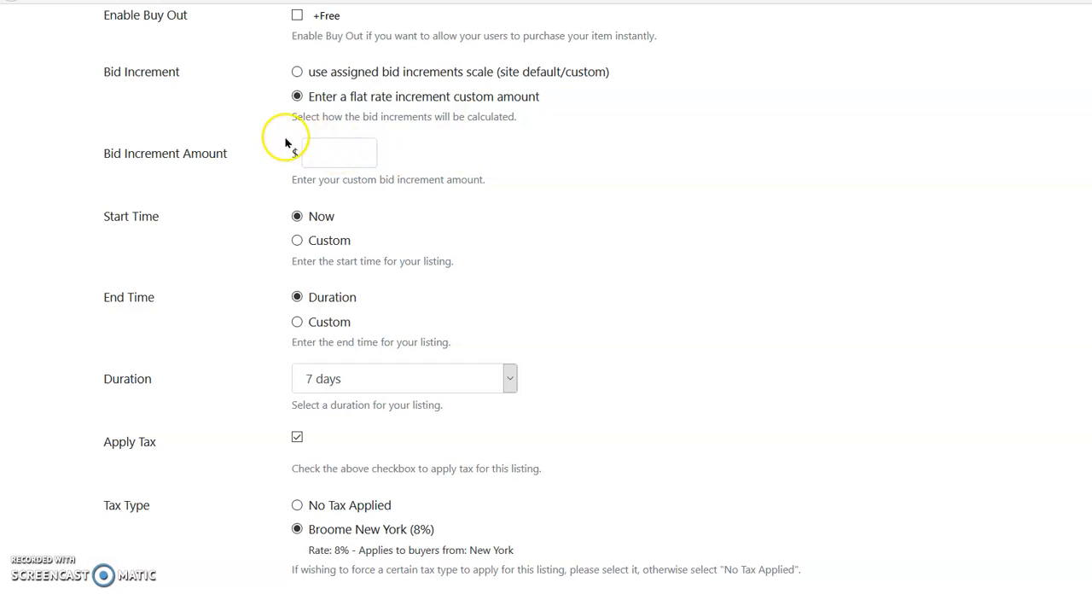
pyautogui.click(297, 72)
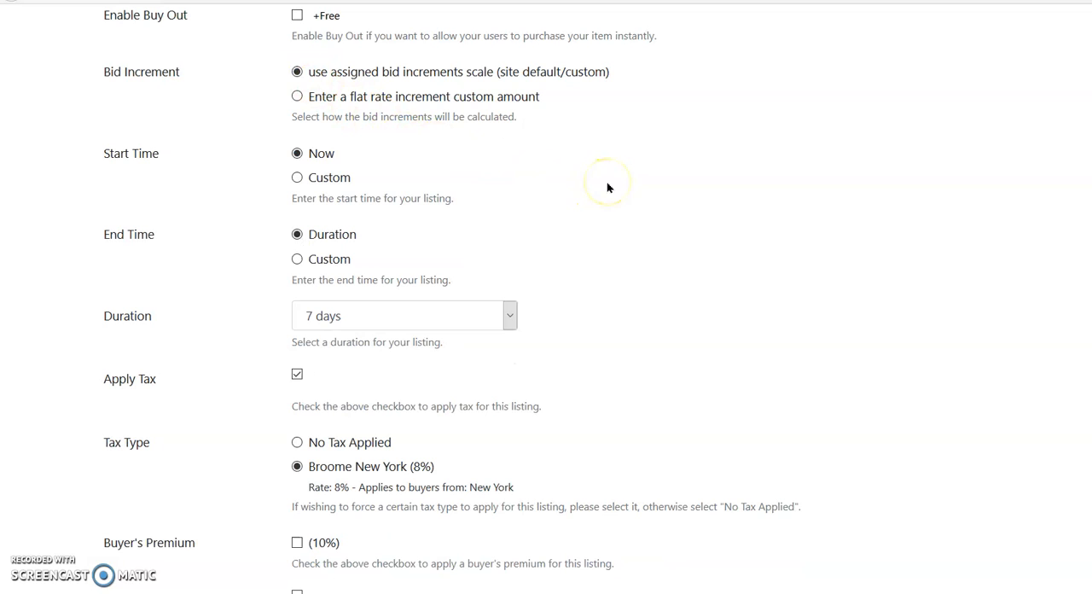
# Step: Try a custom start time using the calendar, and return the listing's start time to Now
pyautogui.click(296, 178)
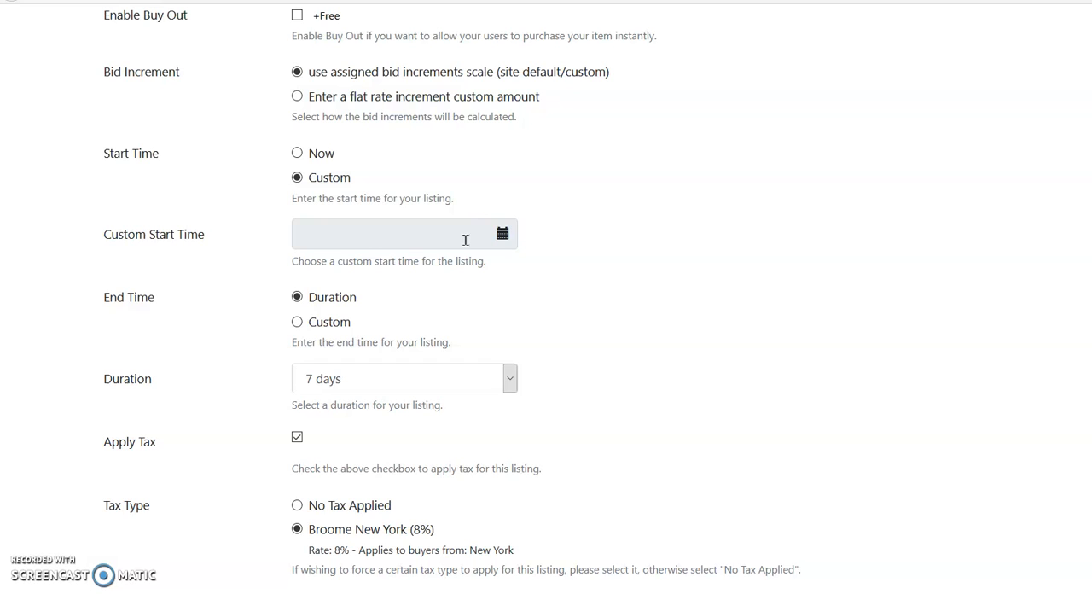
pyautogui.click(500, 235)
pyautogui.click(502, 236)
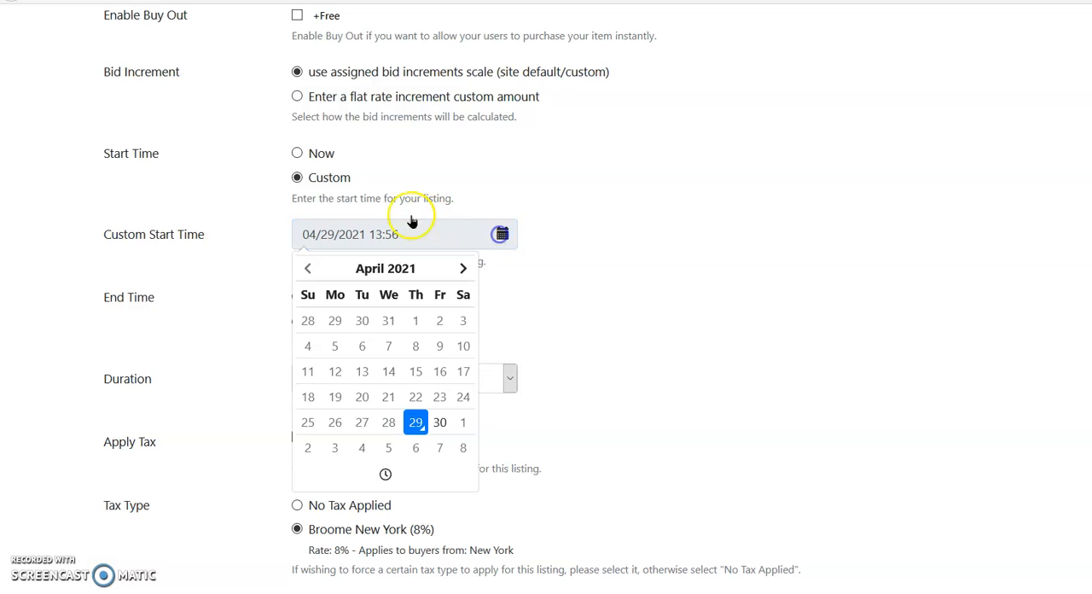
pyautogui.click(297, 152)
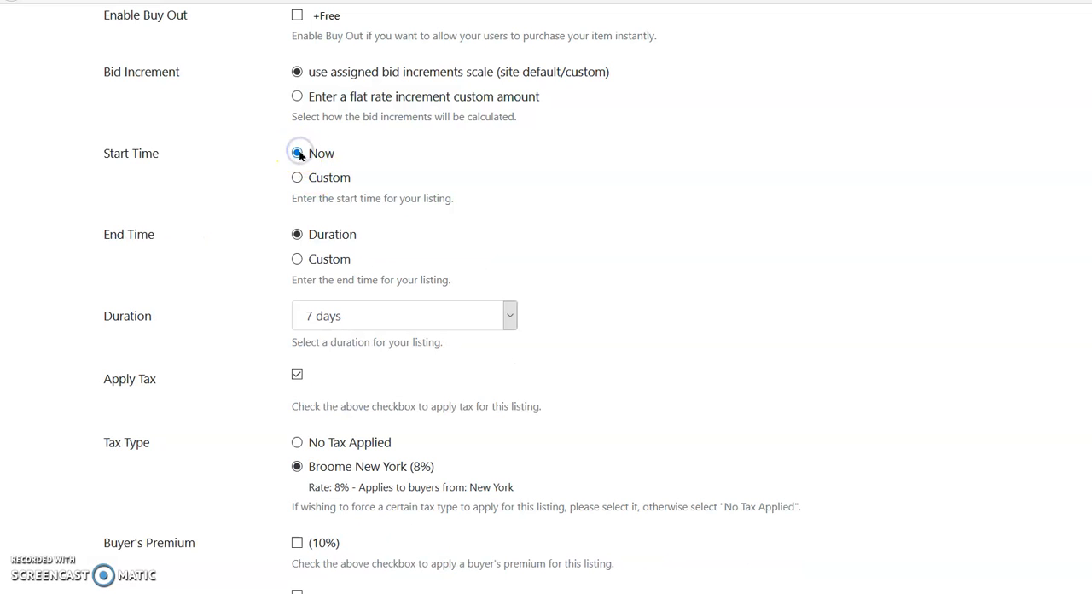
# Step: Look through the duration options, try a custom end time, and return the end time to Duration
pyautogui.scroll(-1, 605, 233)
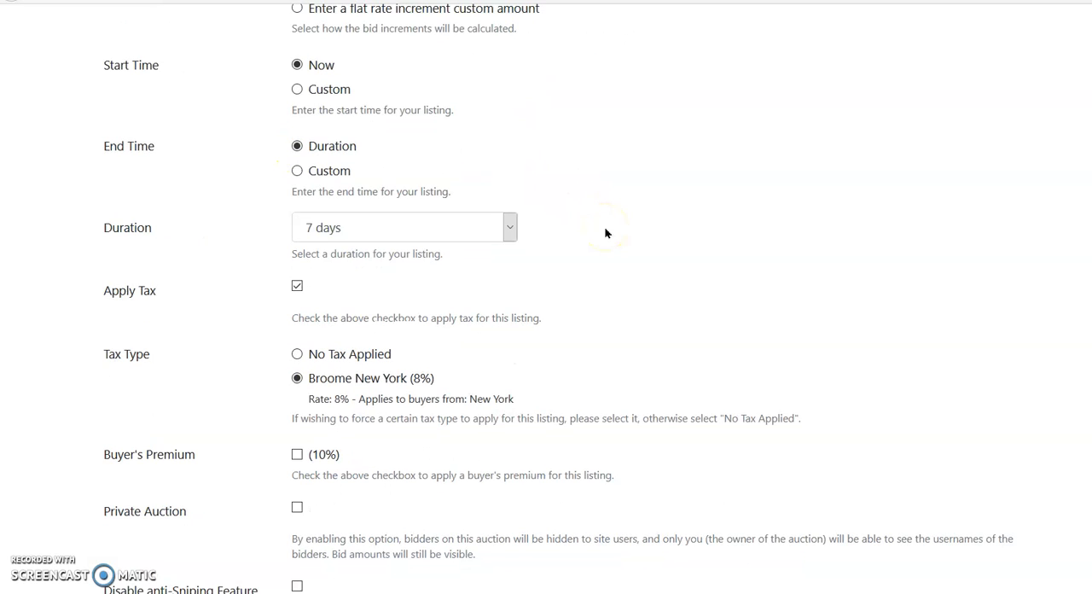
pyautogui.click(510, 227)
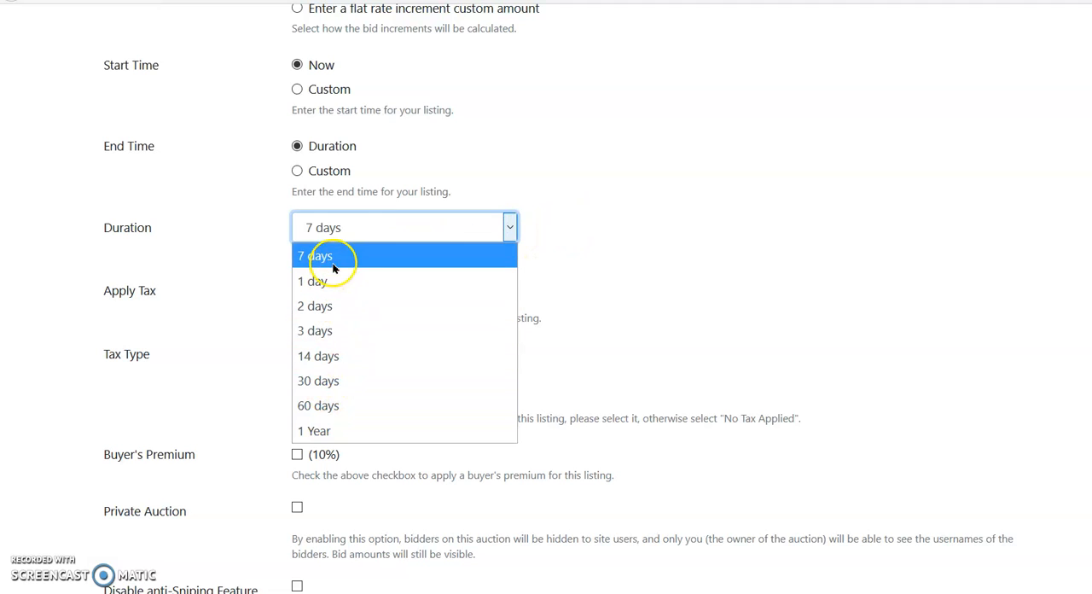
pyautogui.click(509, 227)
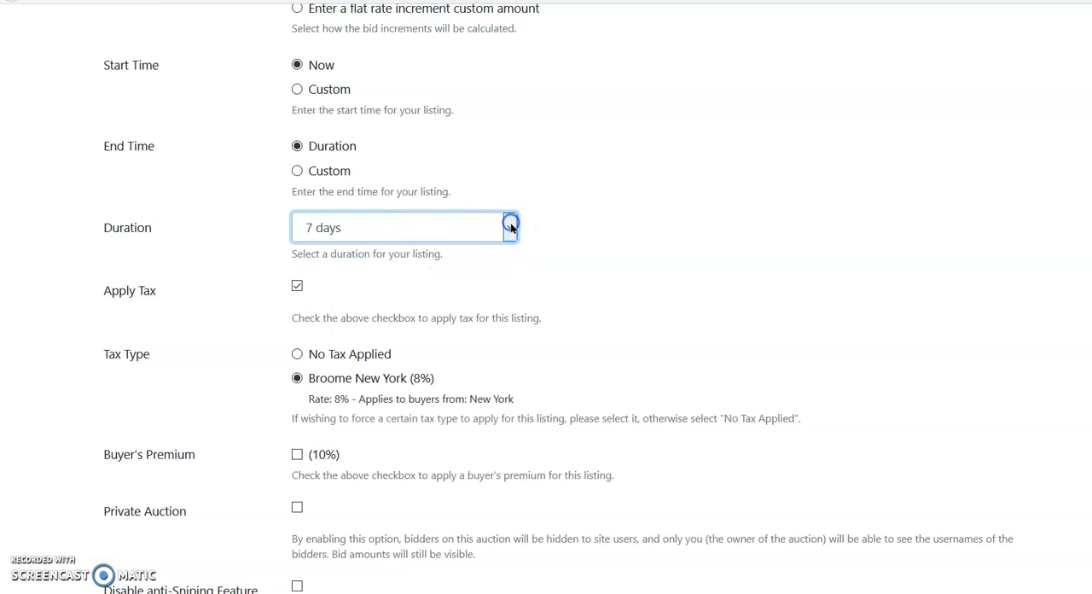
pyautogui.click(298, 173)
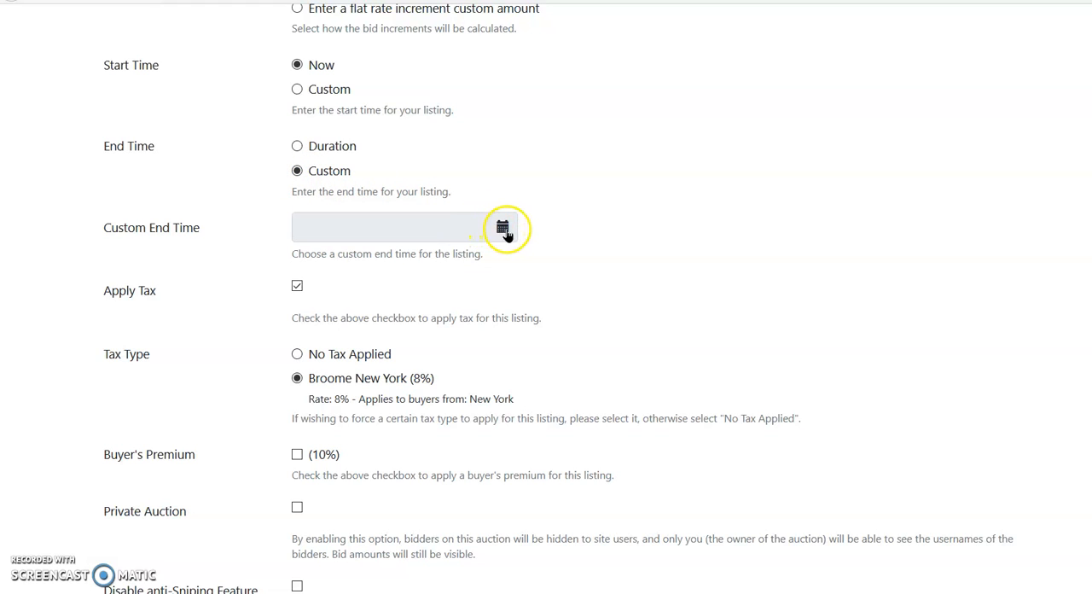
pyautogui.click(504, 228)
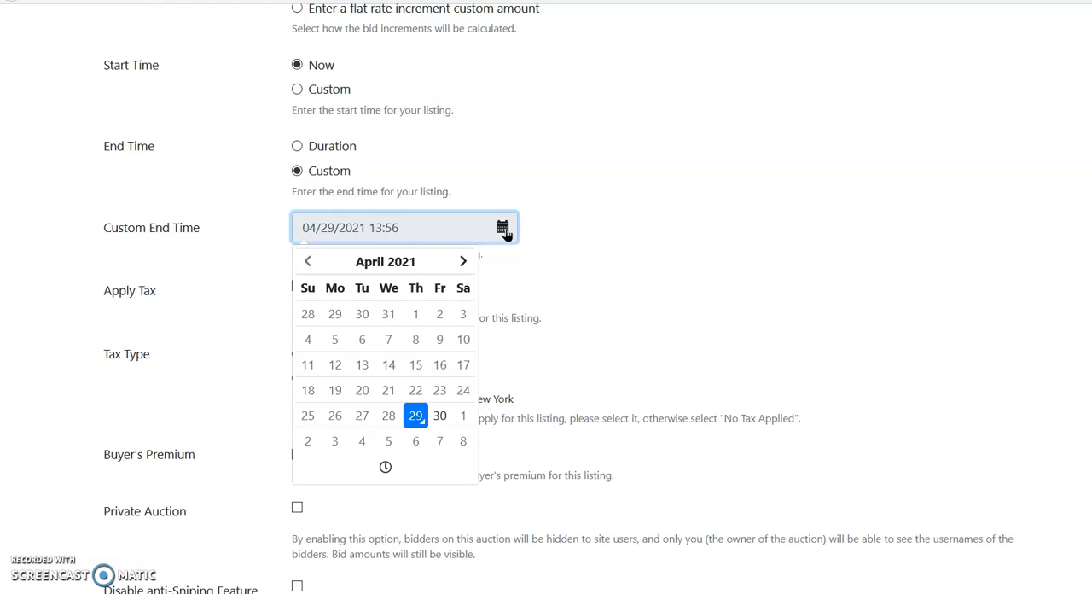
pyautogui.click(297, 147)
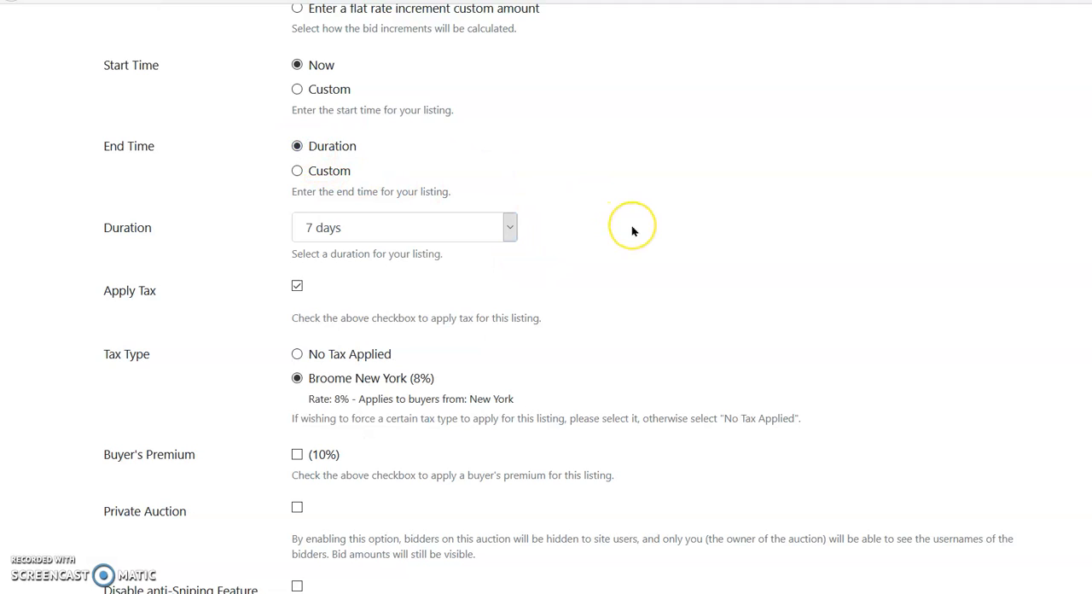
# Step: Try No Tax Applied as the tax type, and switch back to Broome New York (8%)
pyautogui.scroll(-1, 633, 230)
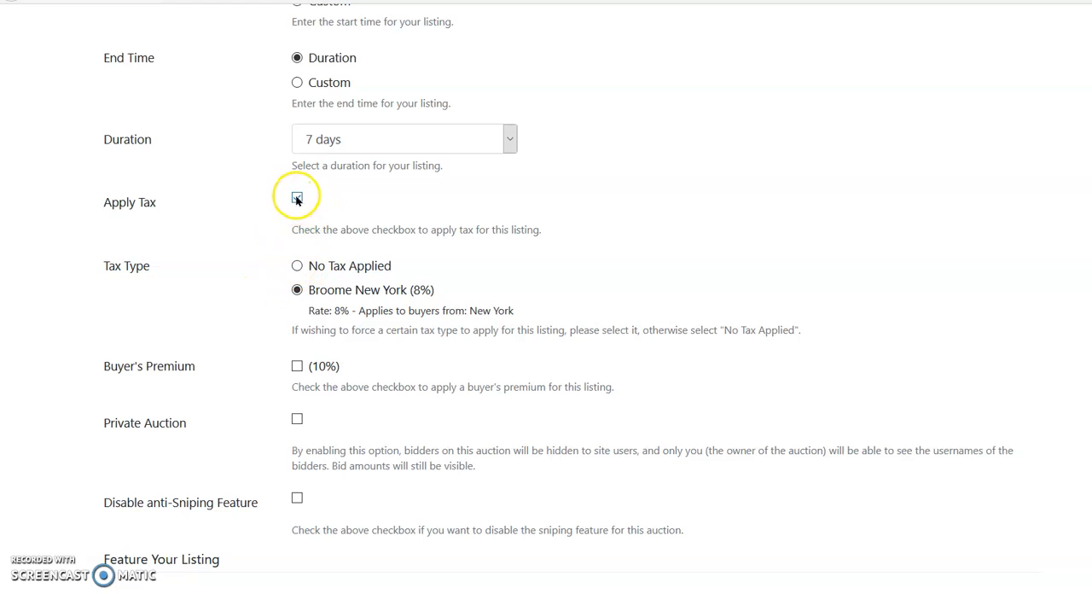
pyautogui.click(297, 266)
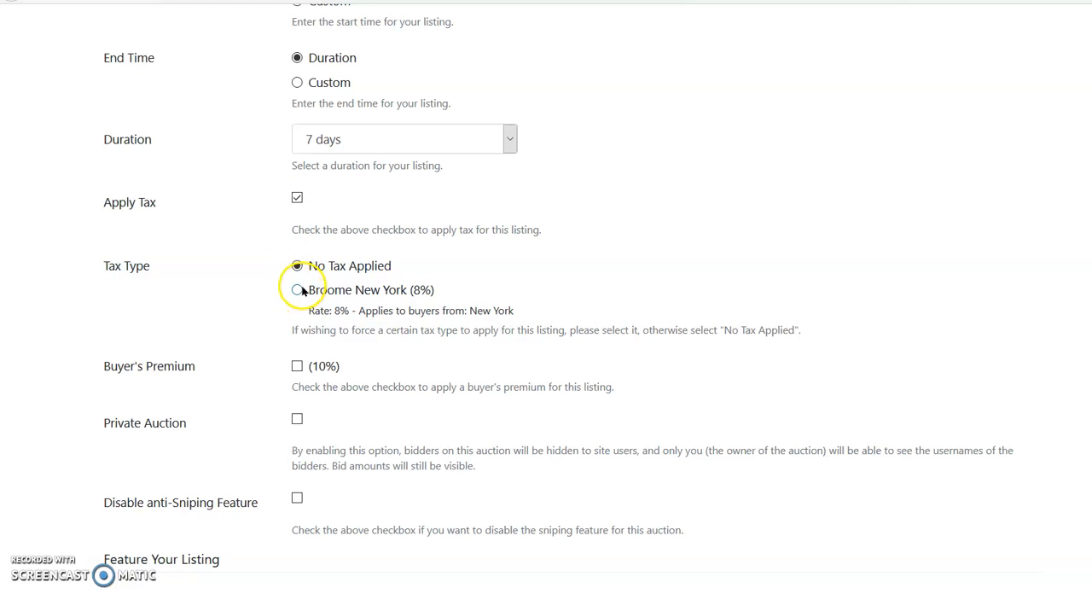
pyautogui.click(297, 290)
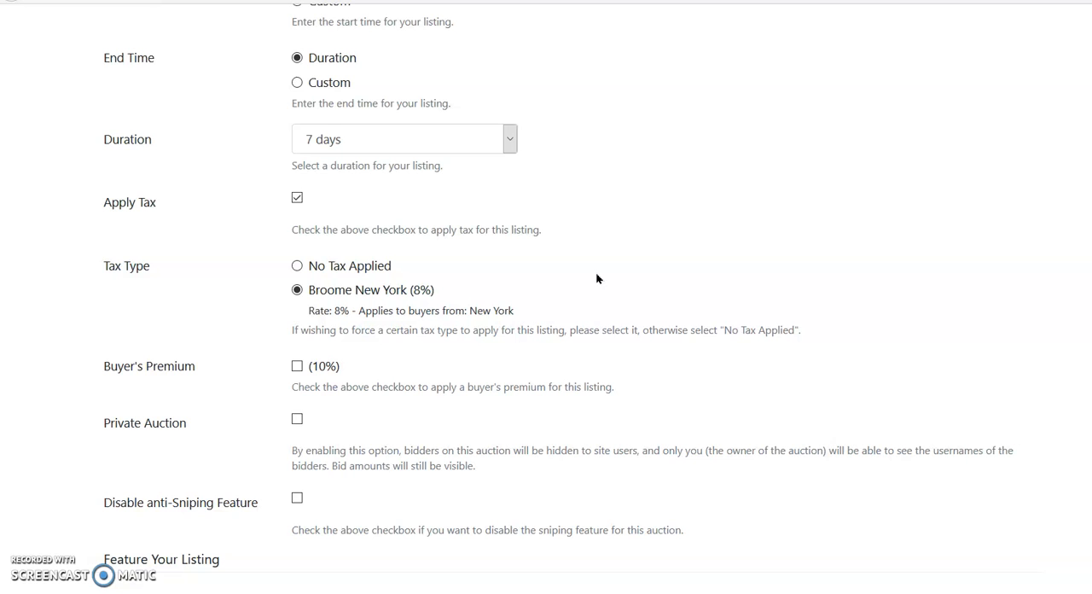
# Step: Apply the 10% buyer's premium to the listing
pyautogui.scroll(-2, 596, 278)
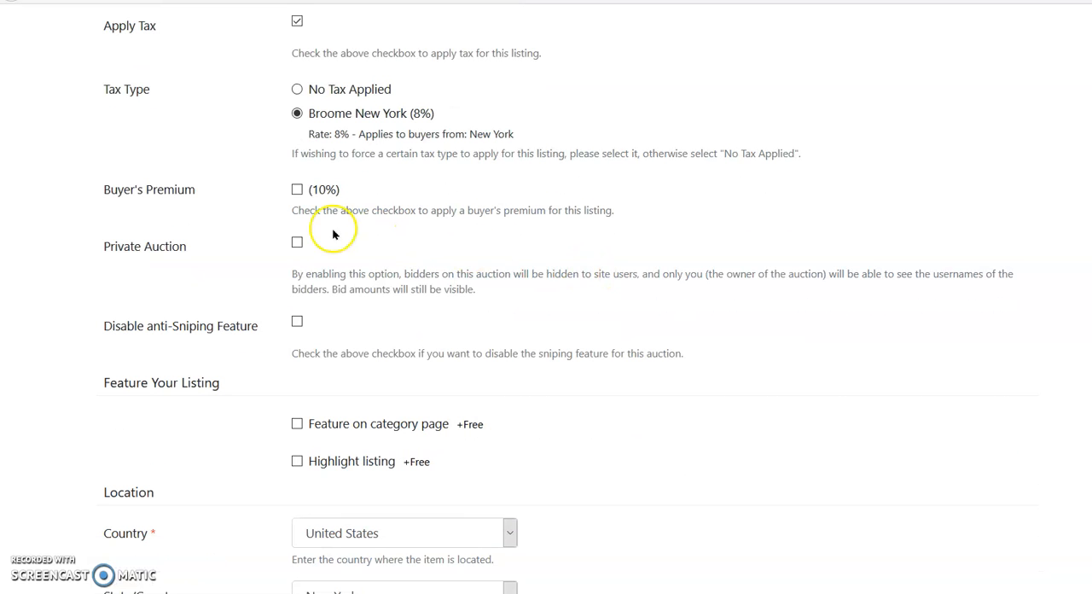
pyautogui.click(296, 188)
pyautogui.scroll(-2, 728, 229)
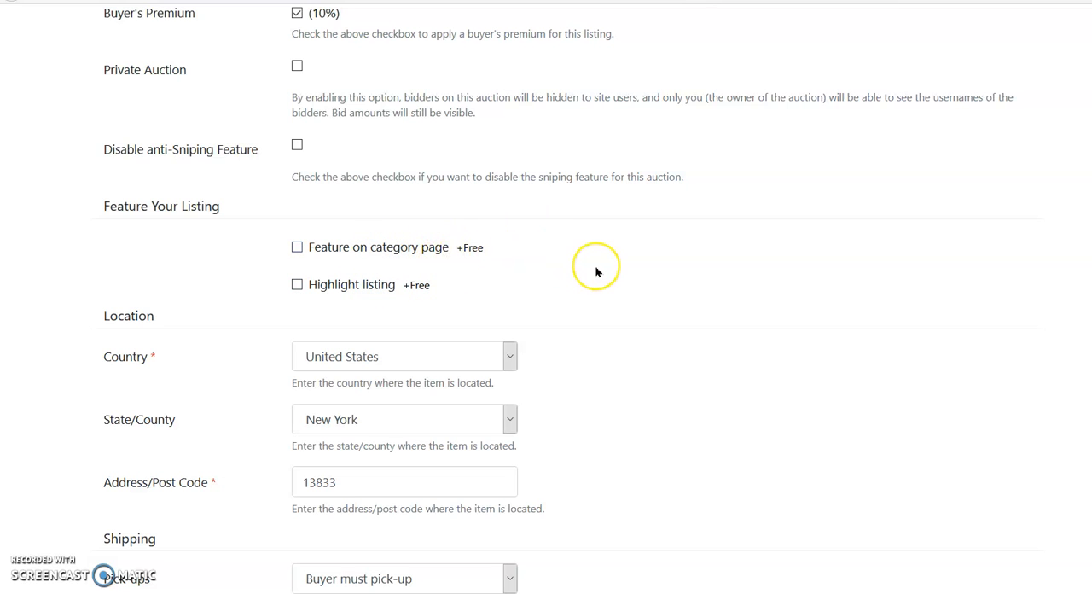
# Step: Try the No pick-ups and Buyer can pick-up shipping options, and return pick-ups to Buyer must pick-up
pyautogui.scroll(-2, 597, 271)
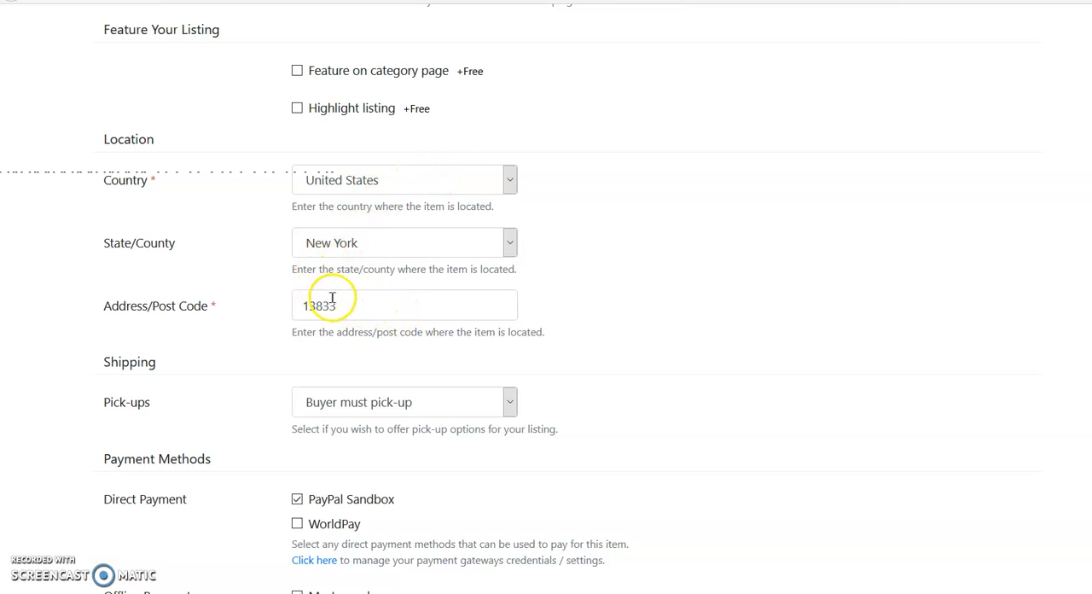
pyautogui.scroll(-3, 629, 274)
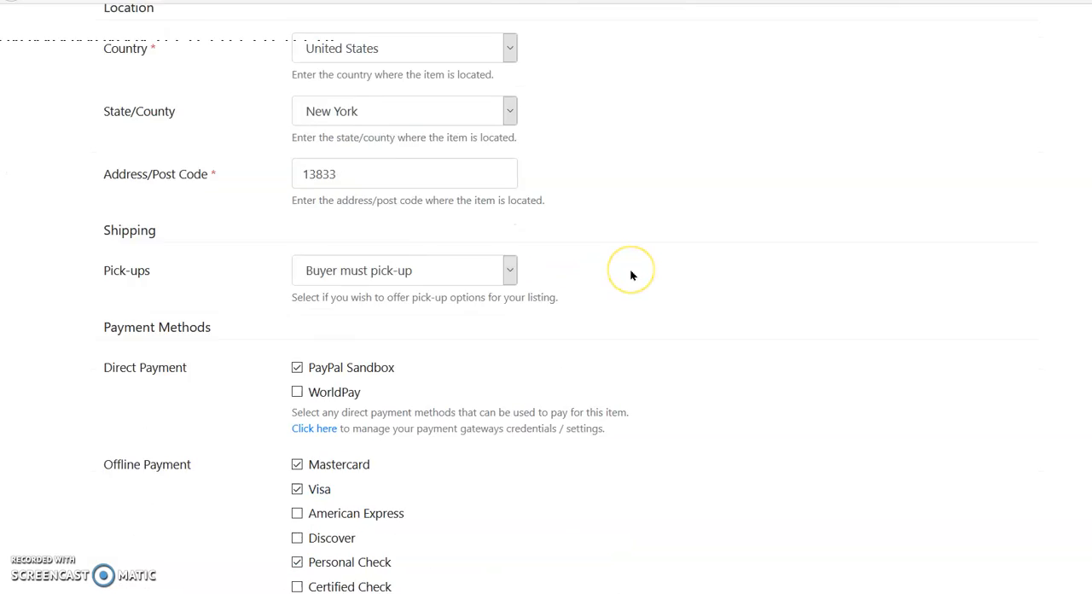
pyautogui.scroll(-3, 632, 274)
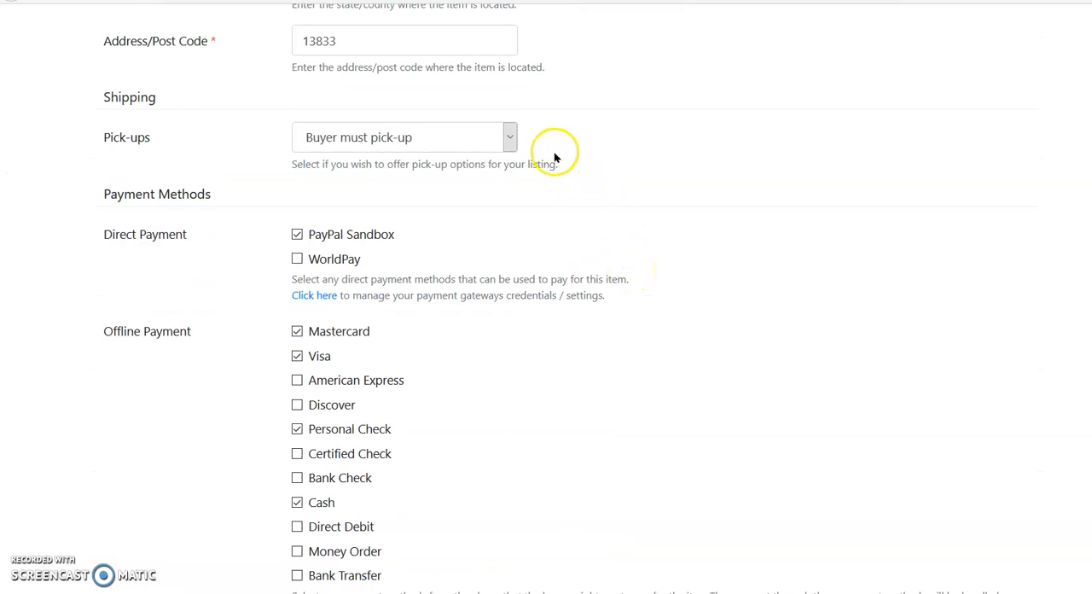
pyautogui.click(510, 142)
pyautogui.click(420, 164)
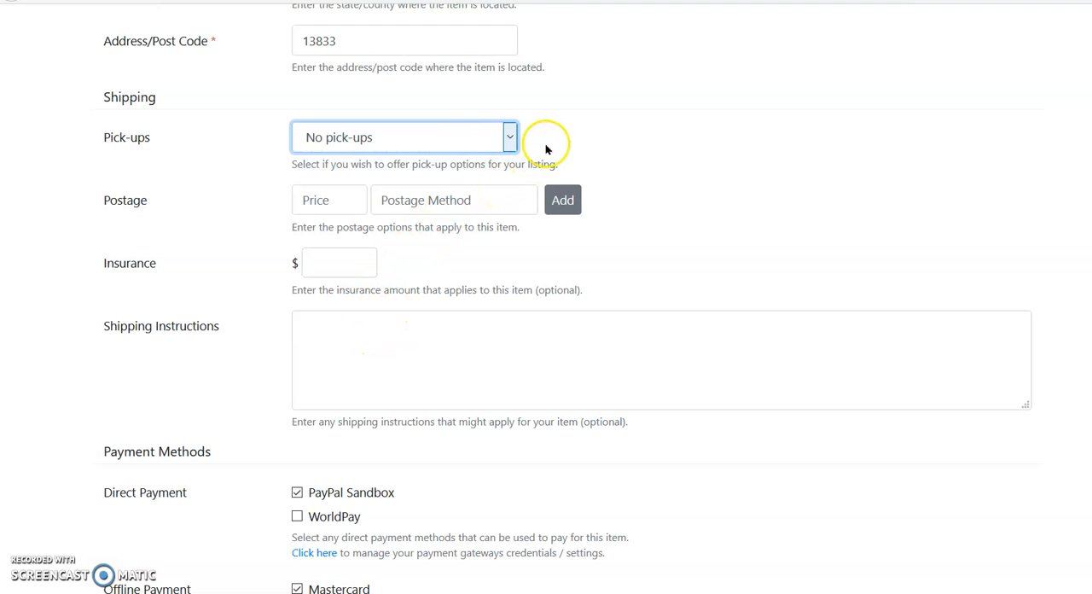
pyautogui.click(509, 136)
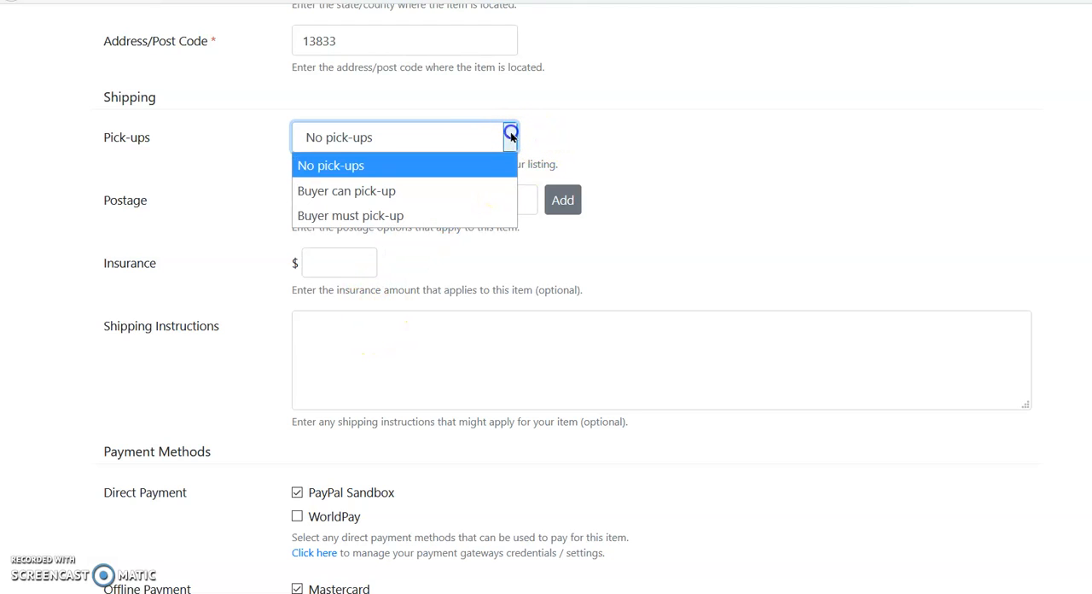
pyautogui.click(449, 187)
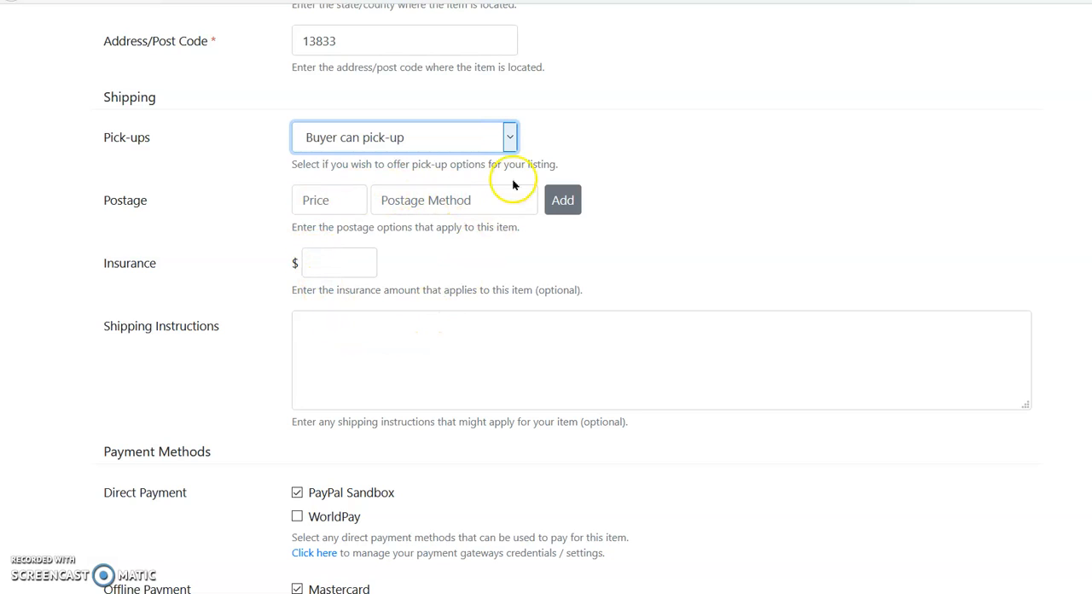
pyautogui.click(509, 138)
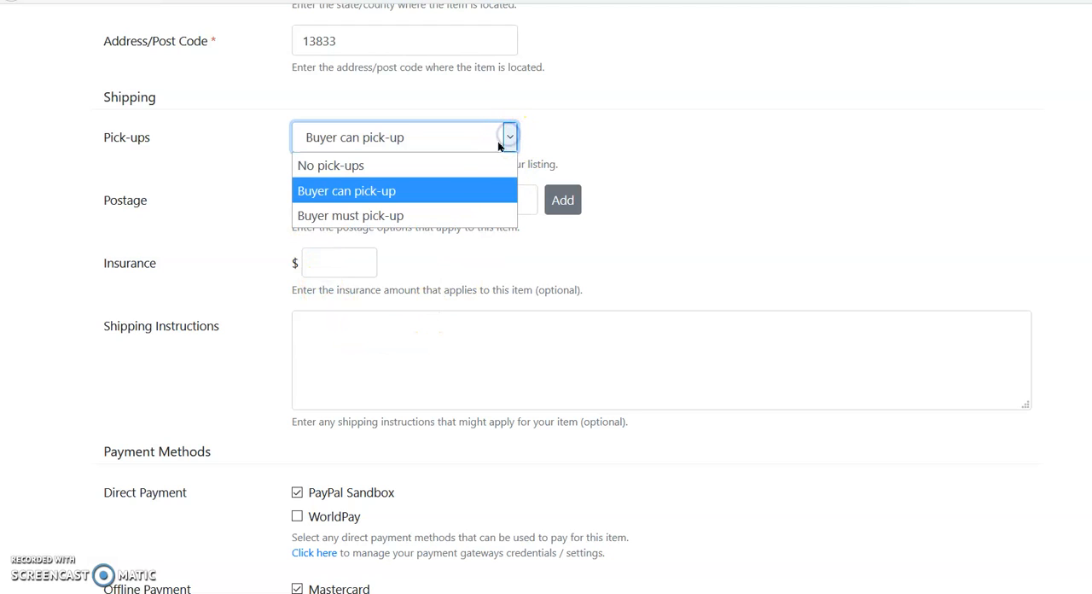
pyautogui.click(449, 163)
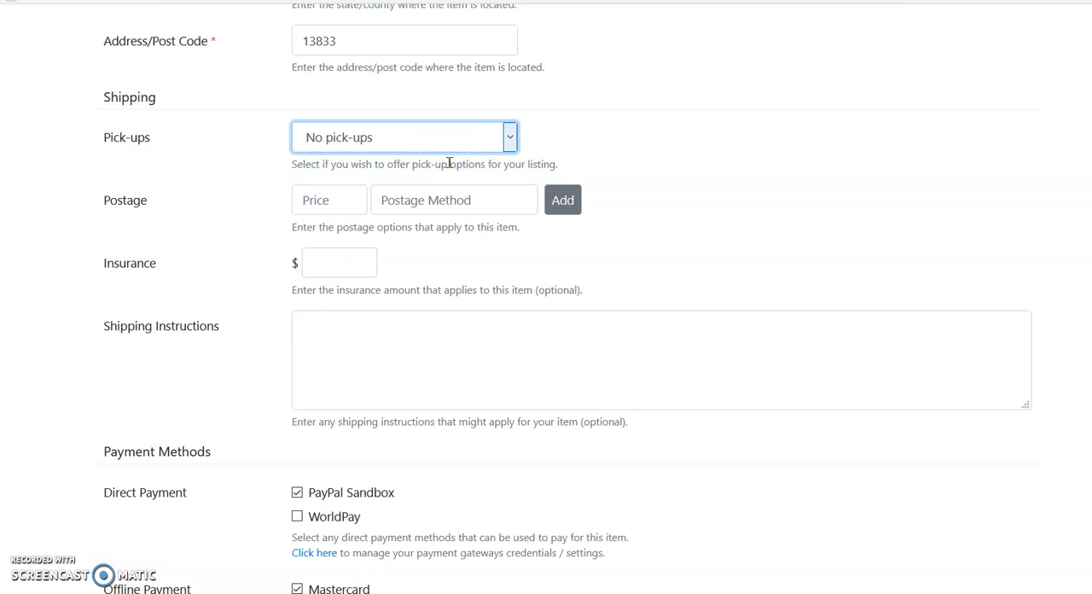
pyautogui.click(510, 136)
pyautogui.click(449, 215)
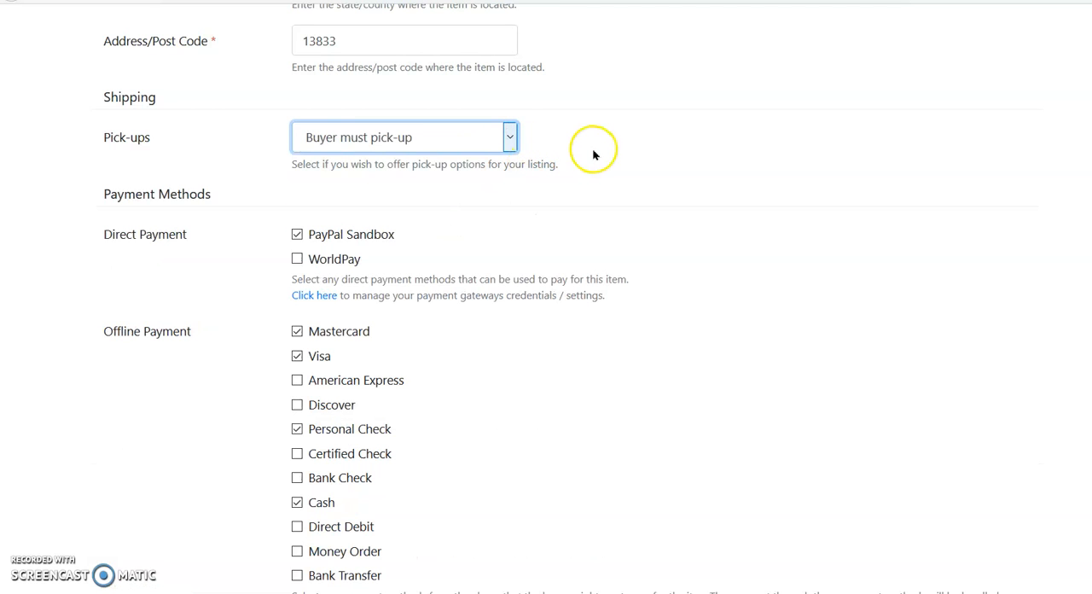
pyautogui.click(692, 182)
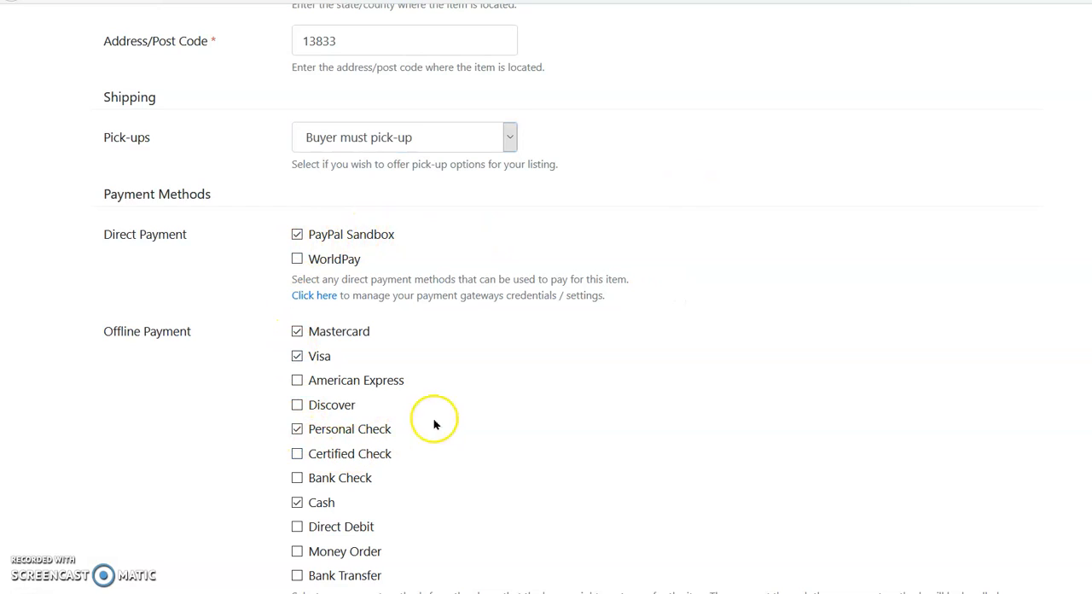
# Step: Deselect PayPal Sandbox as a direct payment method and continue to the listing preview
pyautogui.scroll(-2, 729, 321)
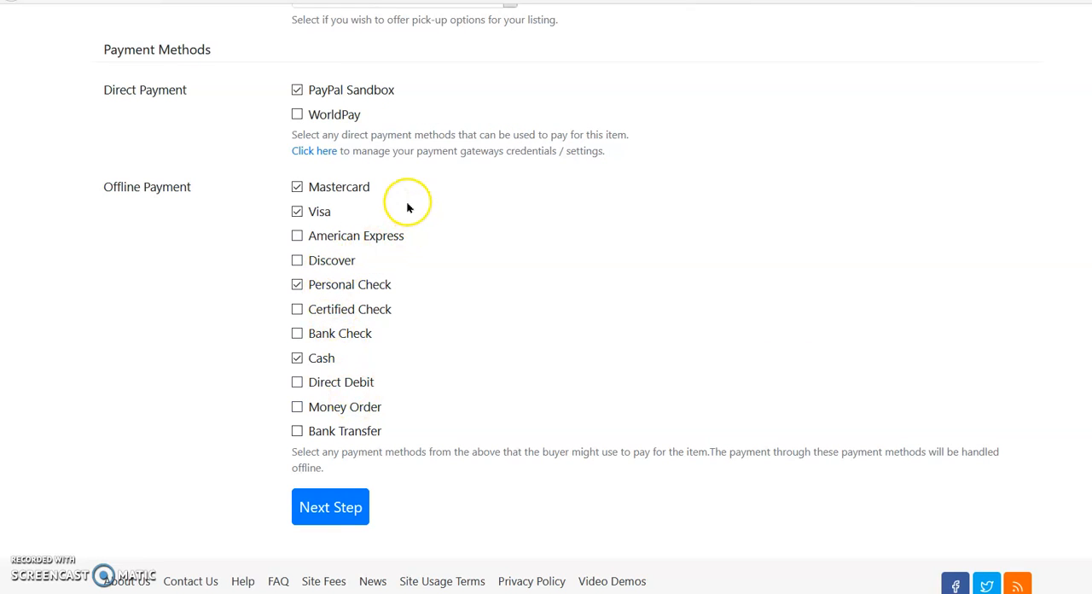
pyautogui.click(357, 92)
pyautogui.click(343, 510)
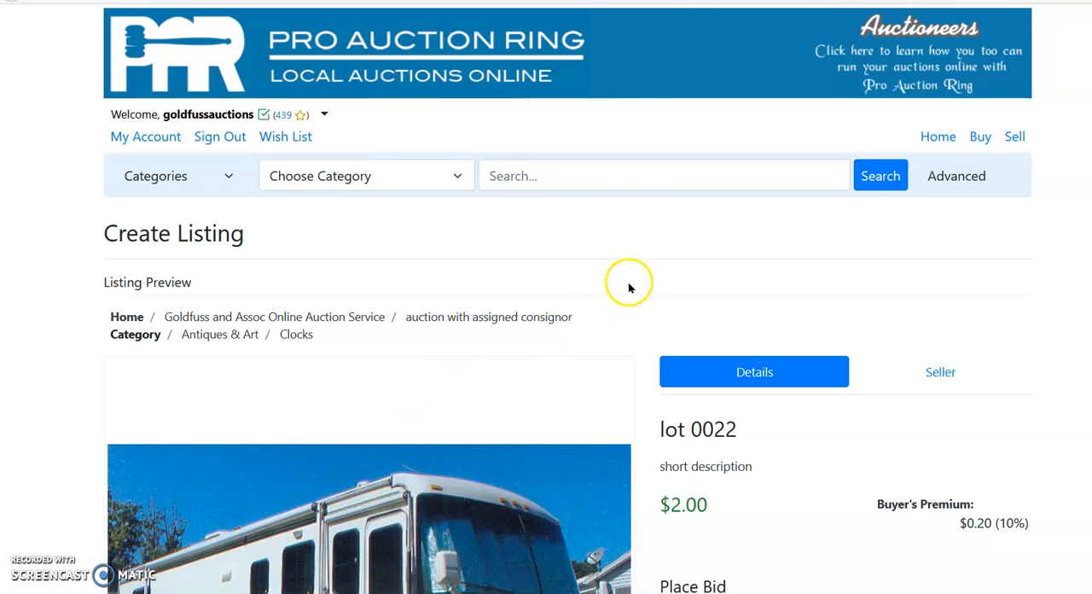
# Step: Review the listing preview, checking the item details, description, terms and conditions, payment methods, and shipping and returns
pyautogui.scroll(-2, 630, 261)
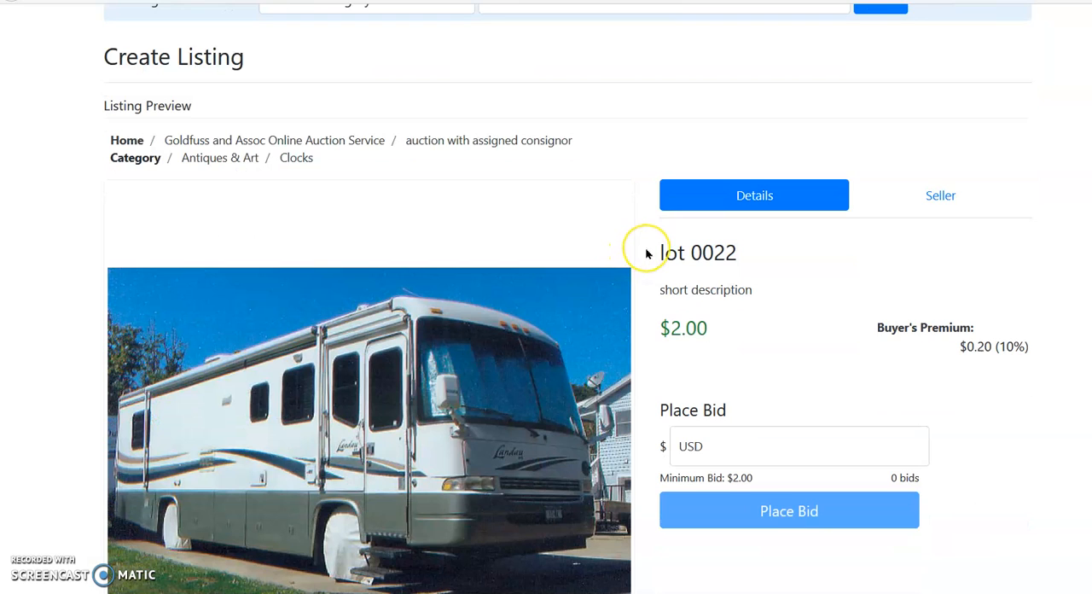
pyautogui.scroll(-1, 640, 253)
pyautogui.scroll(-2, 646, 250)
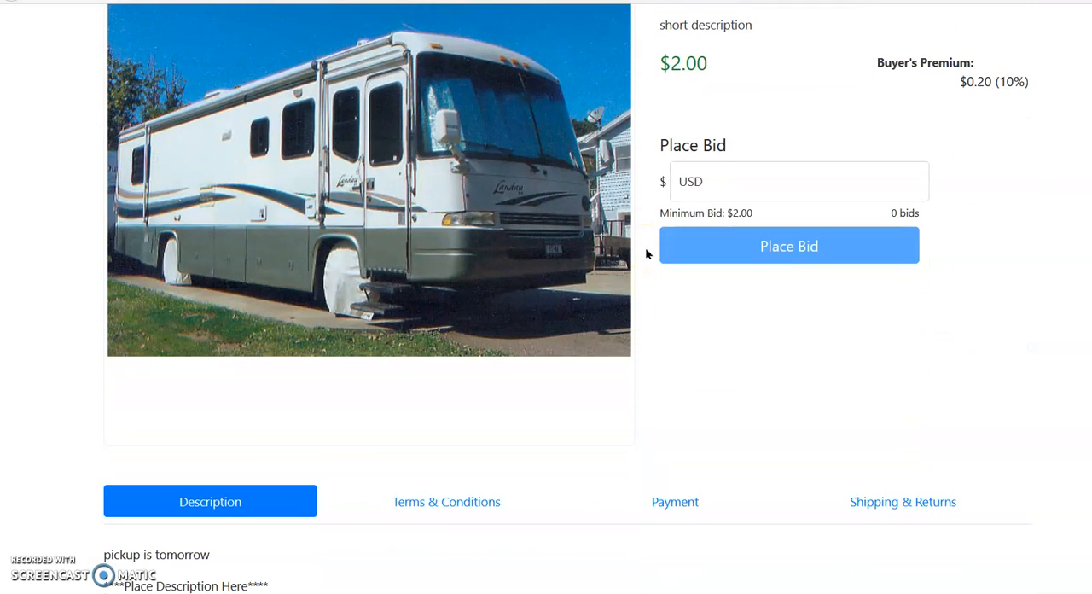
pyautogui.scroll(1, 646, 253)
pyautogui.click(649, 242)
pyautogui.scroll(-4, 649, 242)
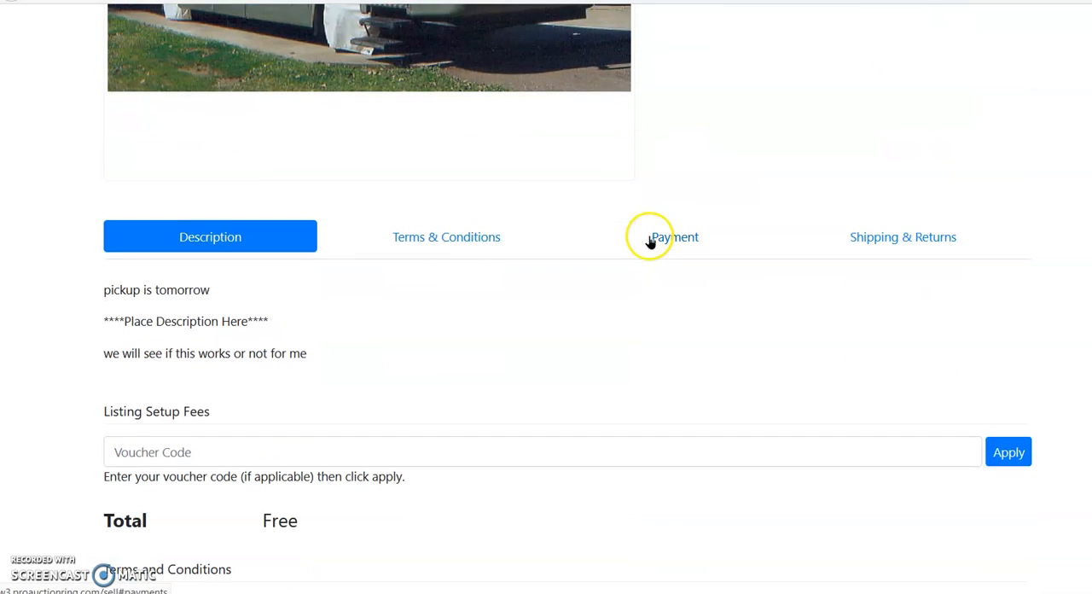
pyautogui.click(442, 239)
pyautogui.click(675, 237)
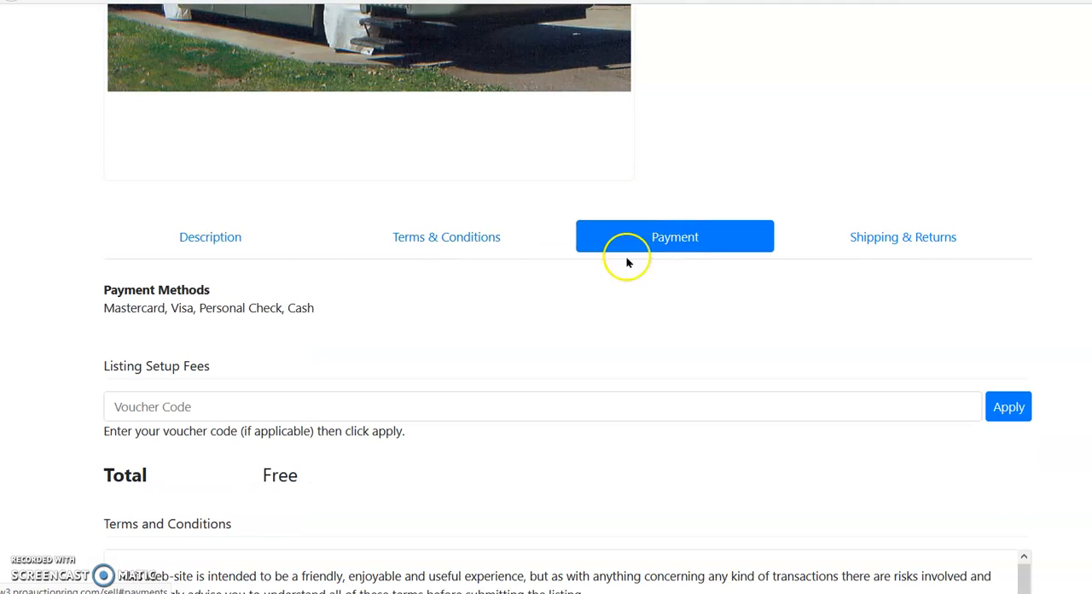
pyautogui.click(914, 235)
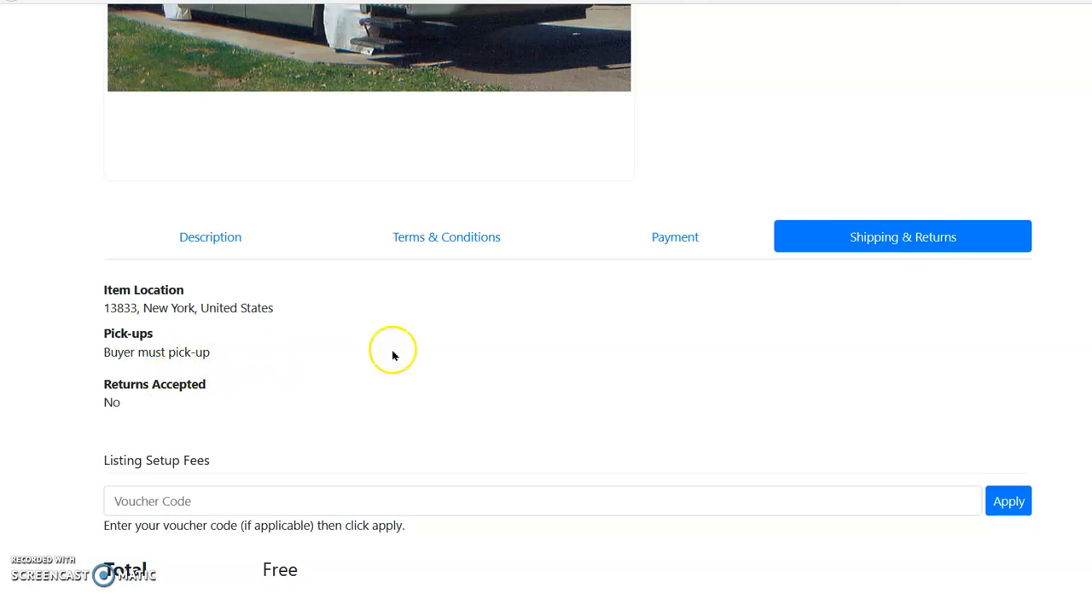
# Step: Publish the listing immediately after reviewing the setup fees and the site's terms and conditions
pyautogui.scroll(-3, 548, 331)
pyautogui.scroll(-2, 549, 331)
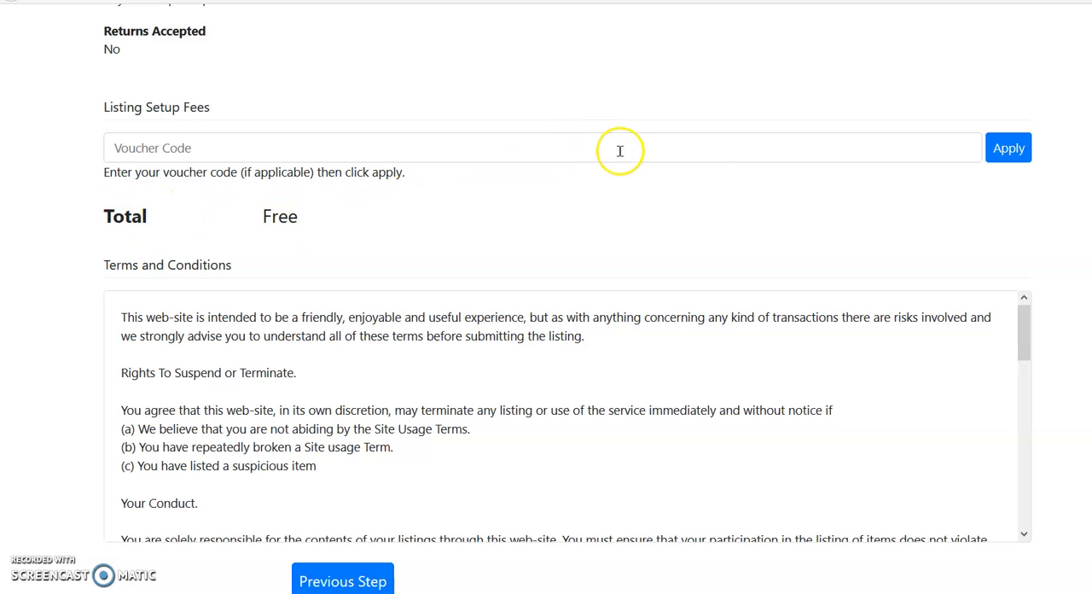
pyautogui.scroll(-2, 618, 154)
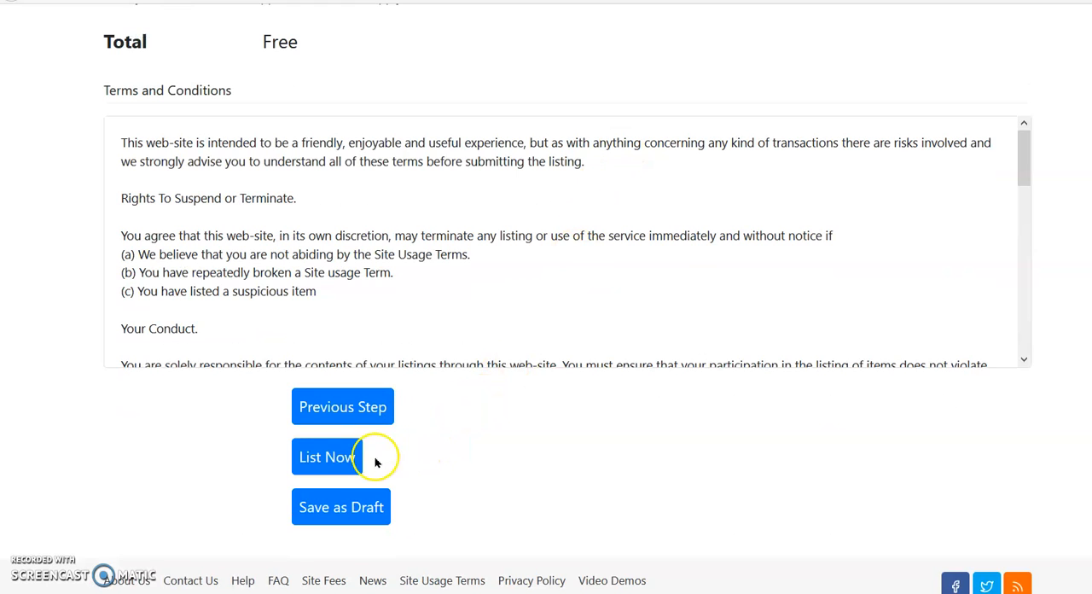
pyautogui.click(332, 457)
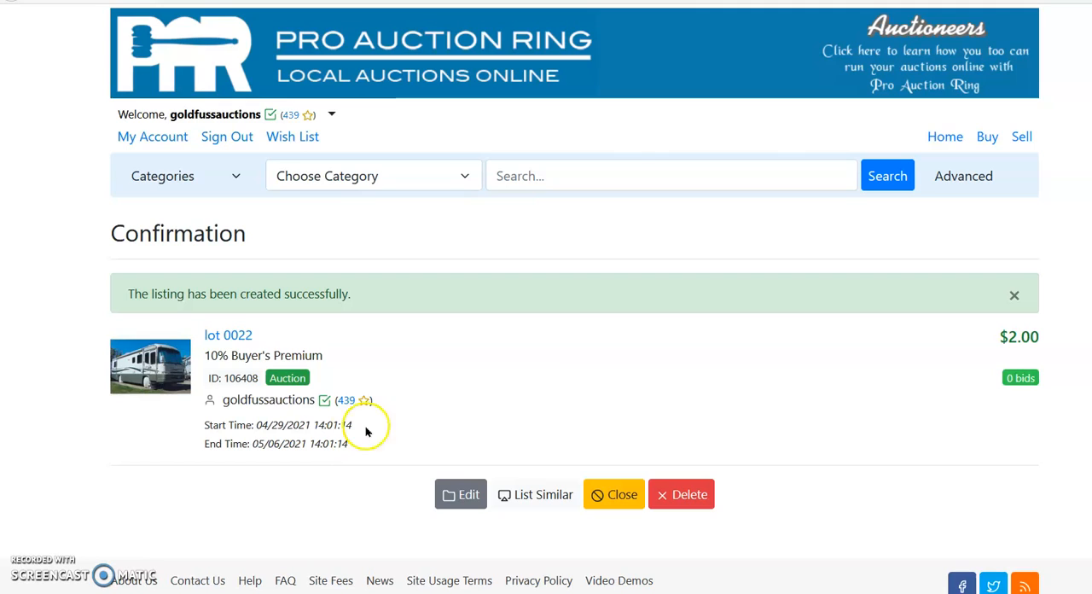
pyautogui.click(592, 388)
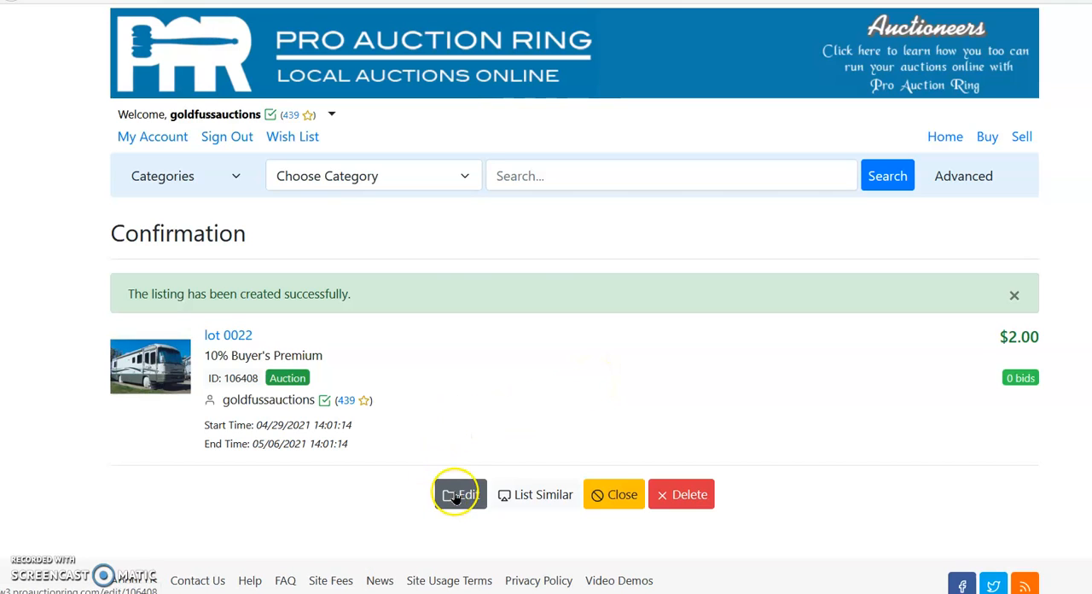
pyautogui.click(742, 435)
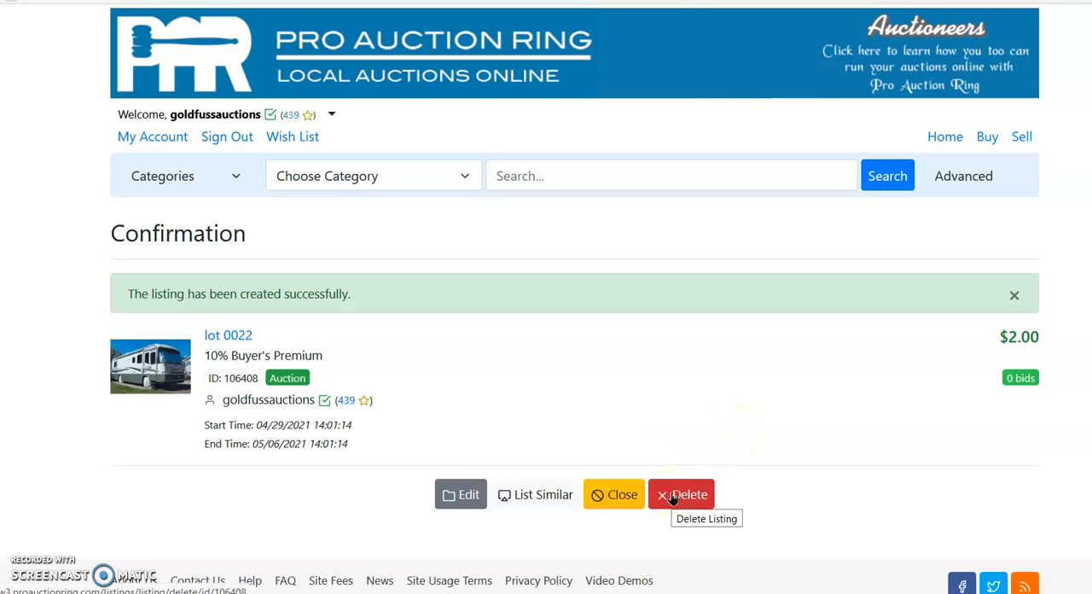
pyautogui.click(541, 483)
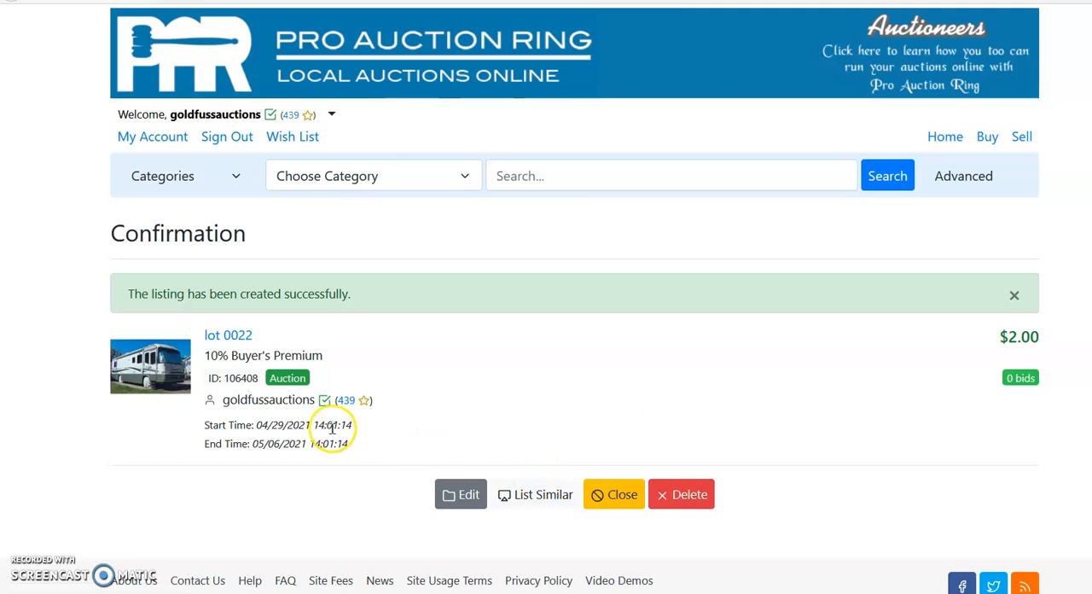